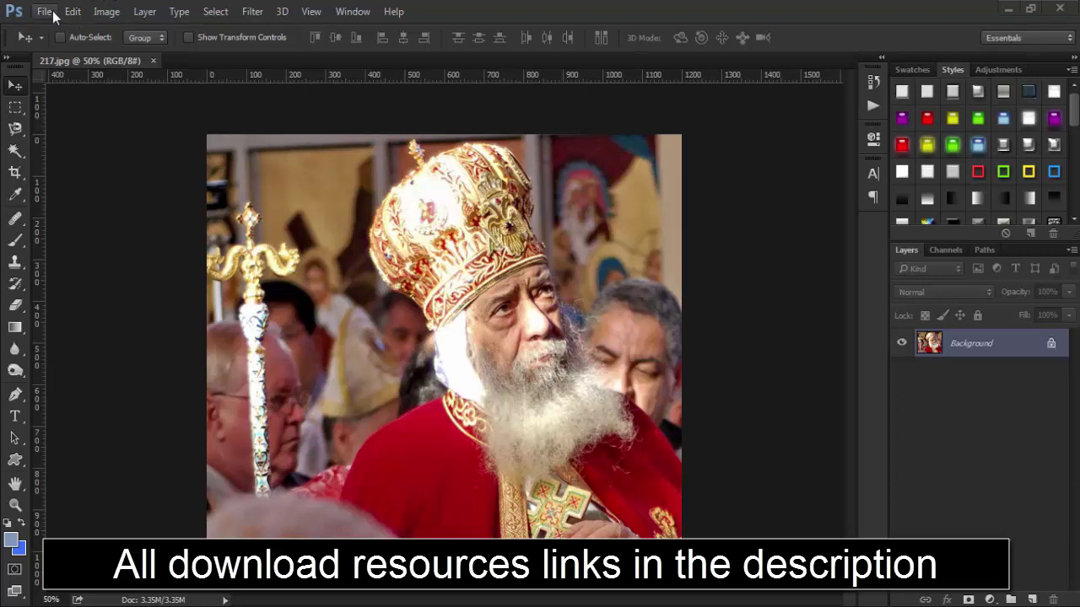
# - Add a new text layer reading 'Pope' over the photo
pyautogui.click(15, 417)
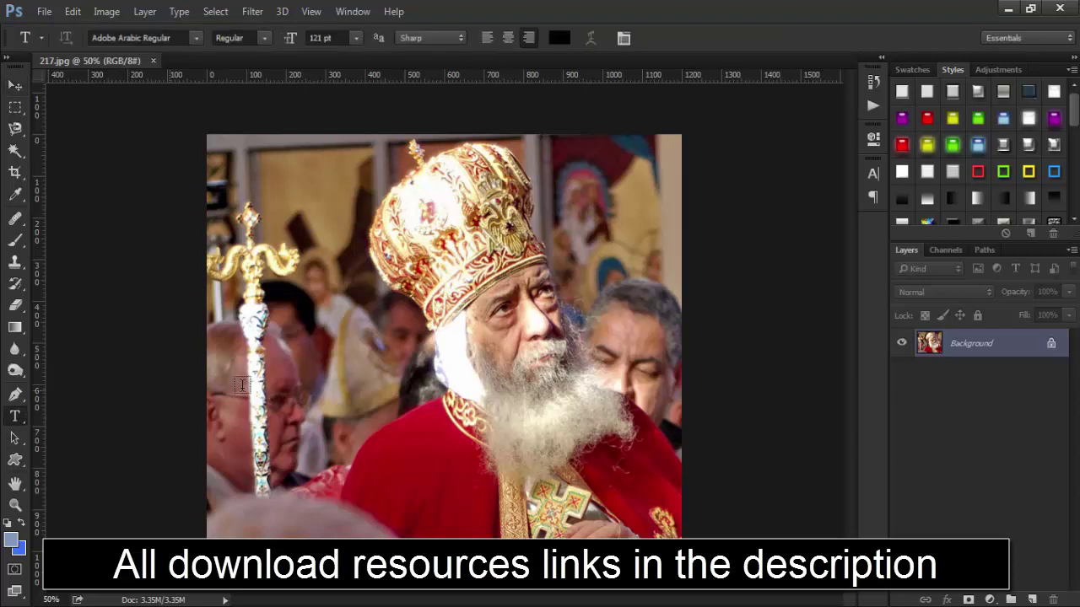
pyautogui.click(367, 380)
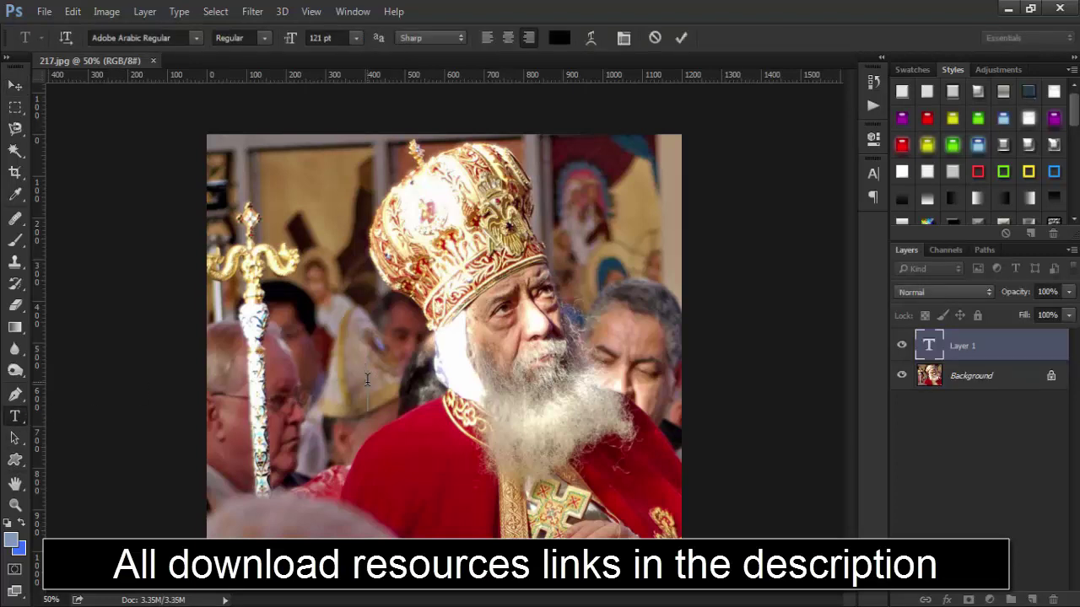
pyautogui.write('Pope')
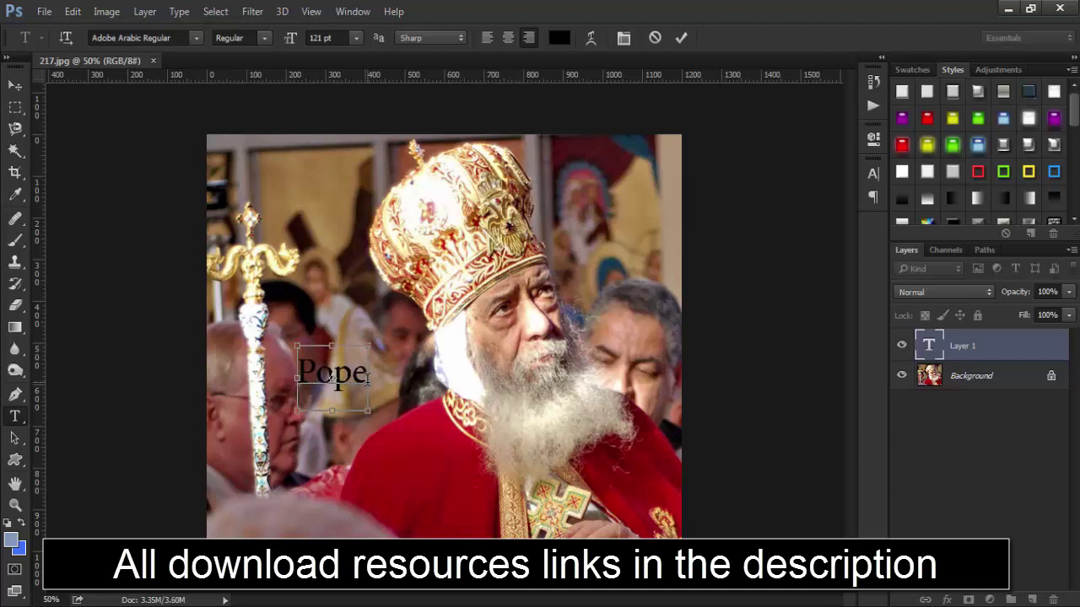
# - Set the Pope text to Adobe Arabic Italic
pyautogui.hotkey('ctrl', 'a')
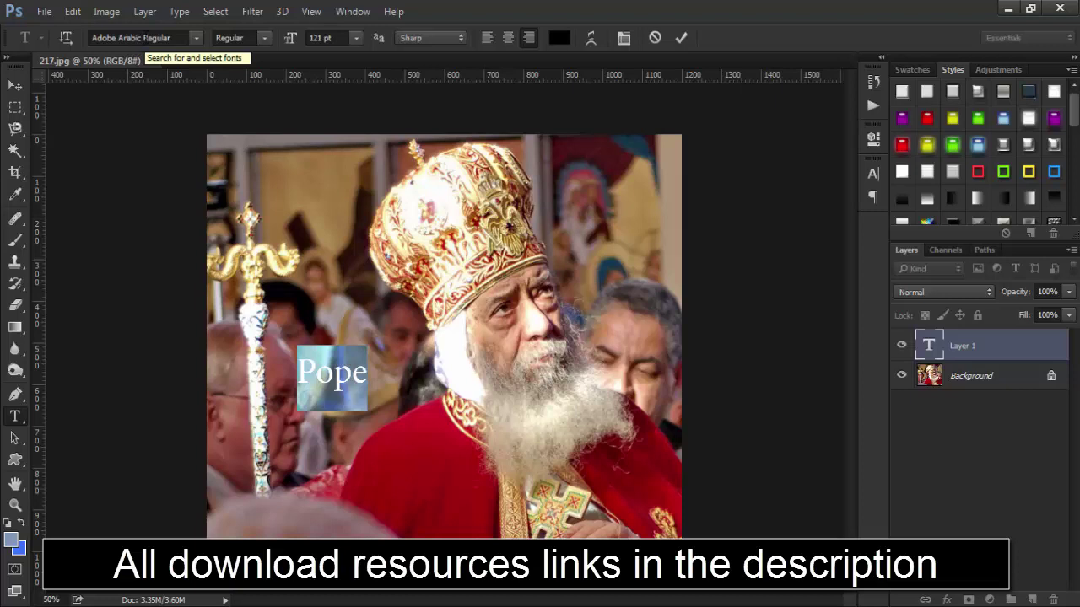
pyautogui.click(135, 38)
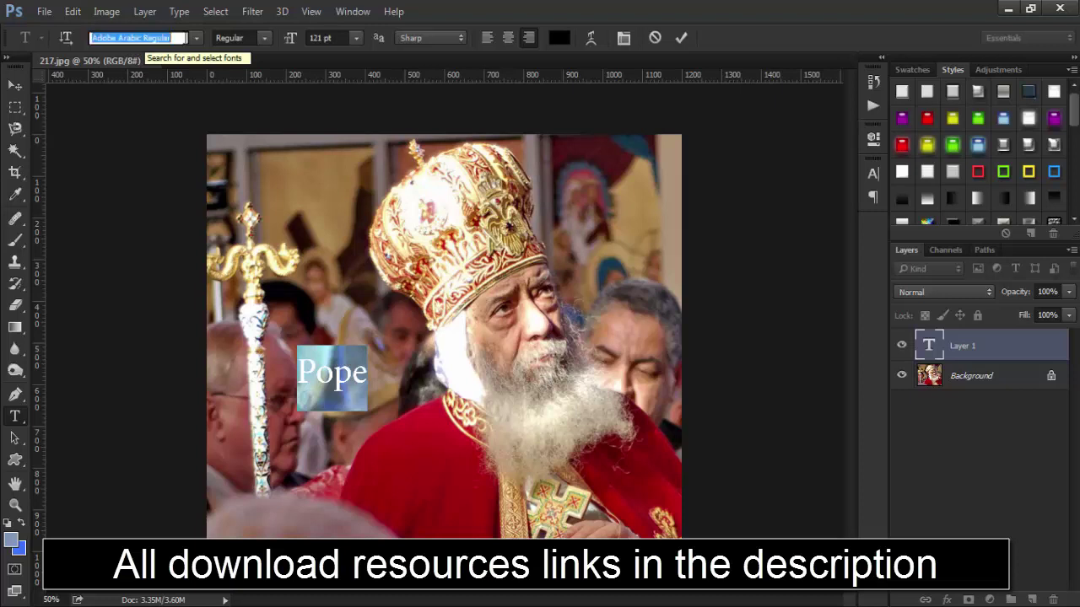
pyautogui.press('Down')
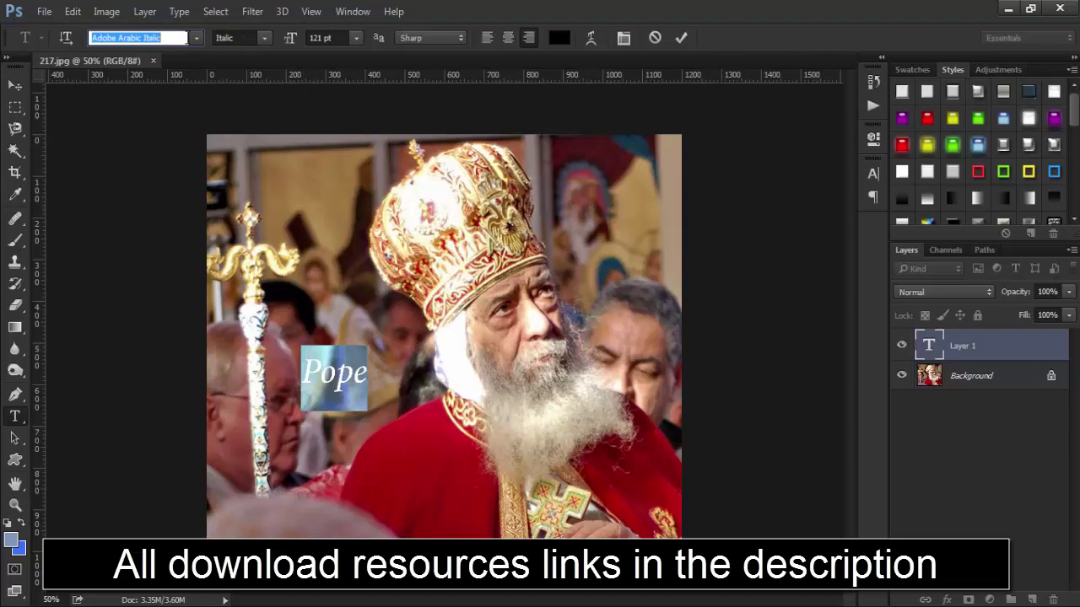
pyautogui.click(197, 38)
# - Browse the font list and apply Algerian to the Pope text
pyautogui.scroll(-2, 253, 320)
pyautogui.scroll(-2, 367, 177)
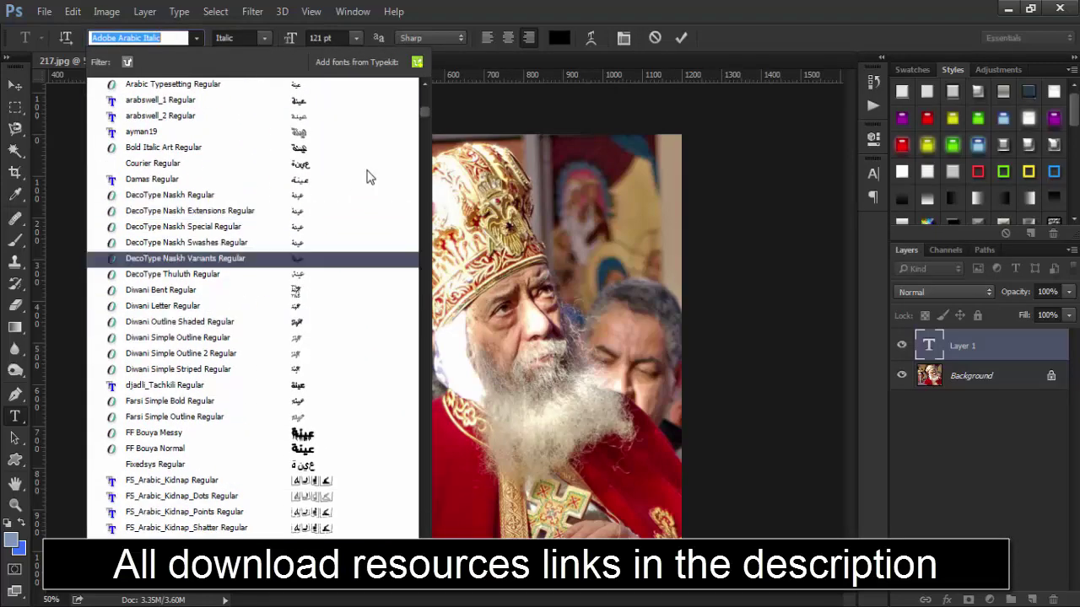
pyautogui.moveTo(422, 112); pyautogui.dragTo(426, 307)
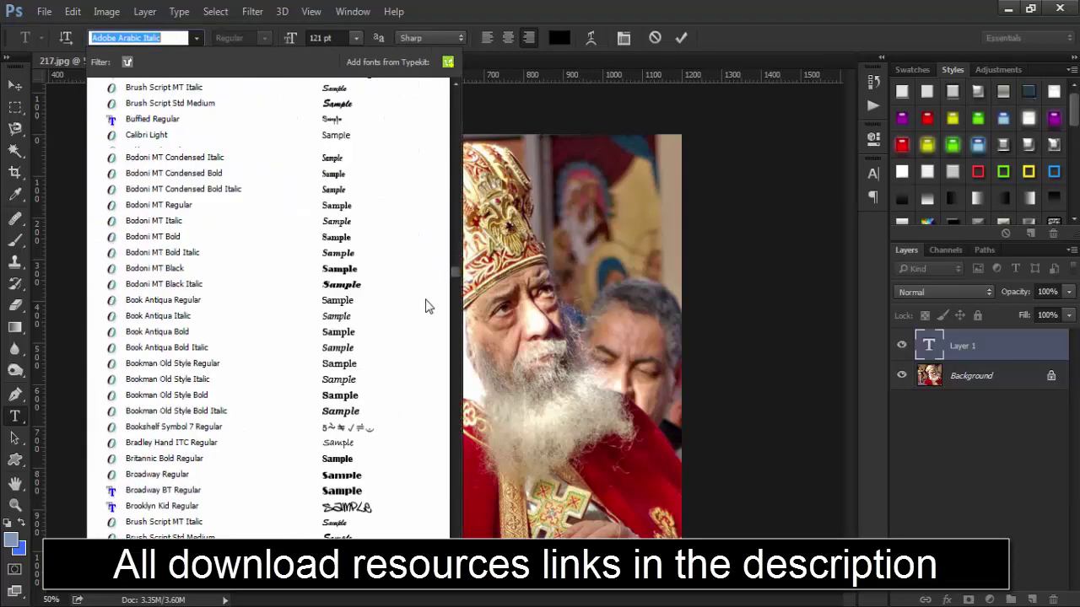
pyautogui.scroll(-3, 425, 296)
pyautogui.scroll(10, 424, 261)
pyautogui.scroll(-2, 426, 246)
pyautogui.scroll(-2, 429, 250)
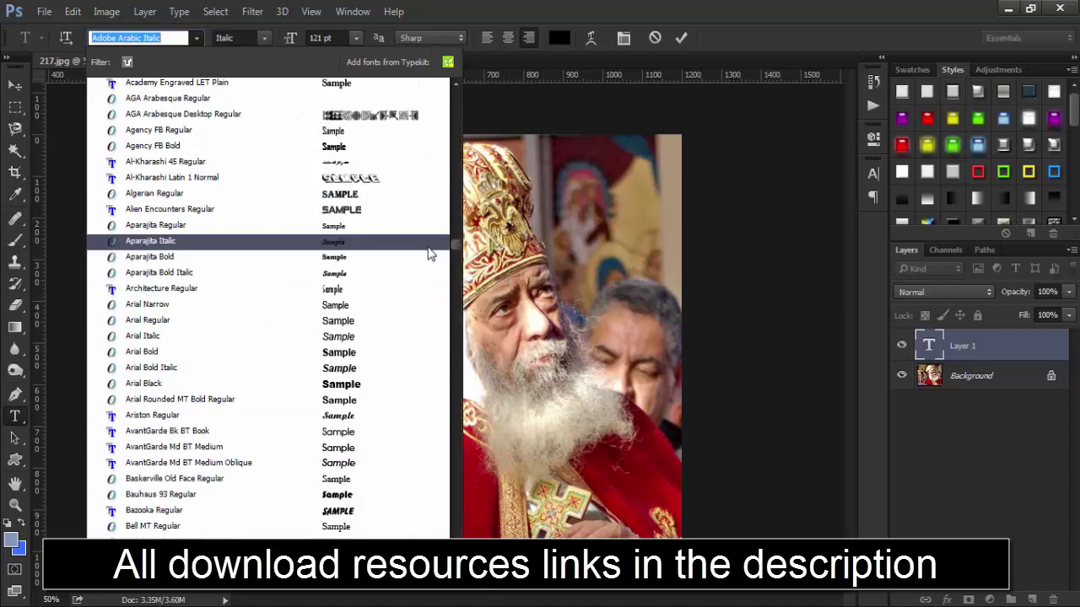
pyautogui.click(378, 194)
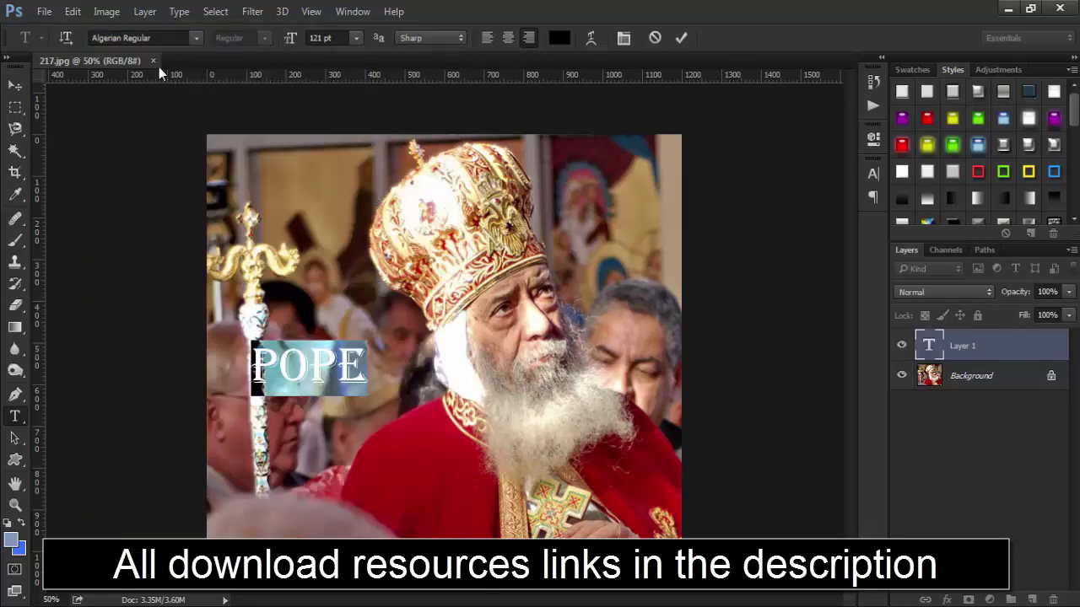
# - Preview successive fonts on Pope, comparing Bauhaus 93 and Bazooka, settling on Bauhaus 93
pyautogui.click(150, 37)
pyautogui.press('Down')
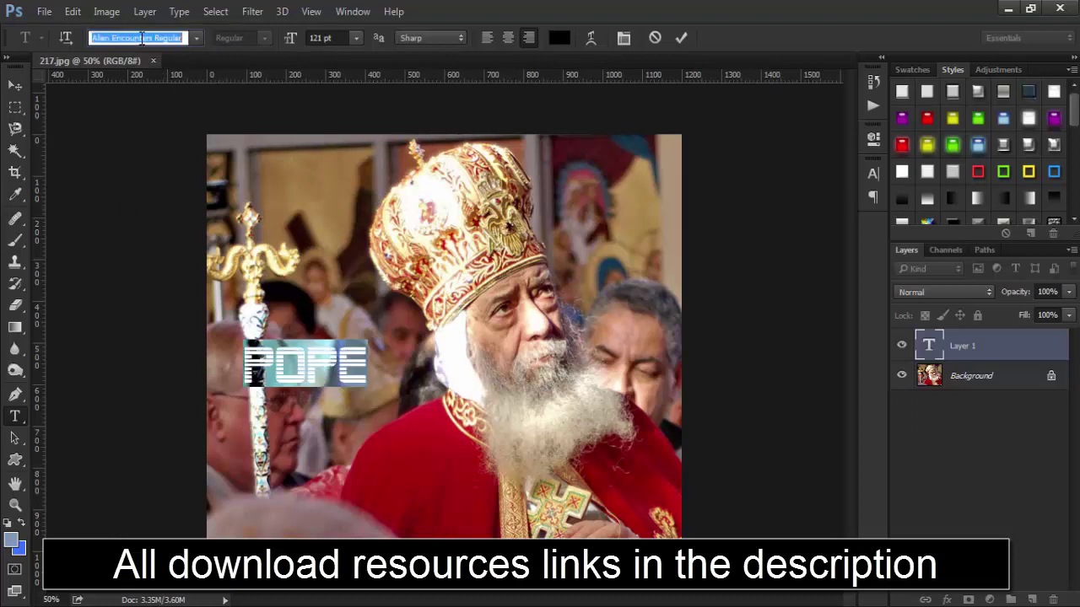
pyautogui.press('Down')
pyautogui.press('Down')
pyautogui.press('Down')
pyautogui.press('Down')
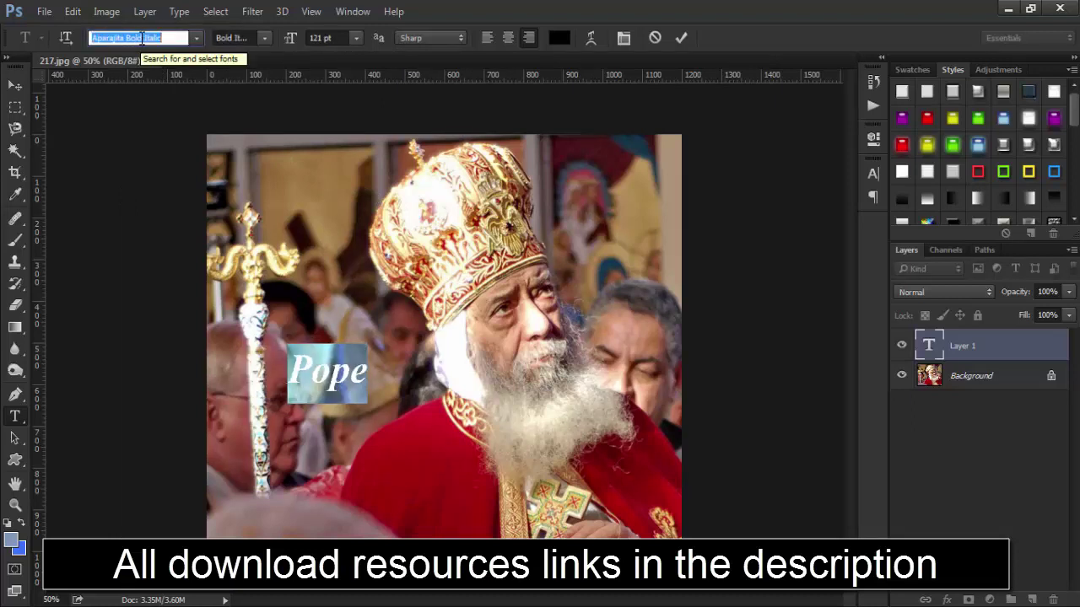
pyautogui.press('Down')
pyautogui.press('Down')
pyautogui.press('Down')
pyautogui.press('Down')
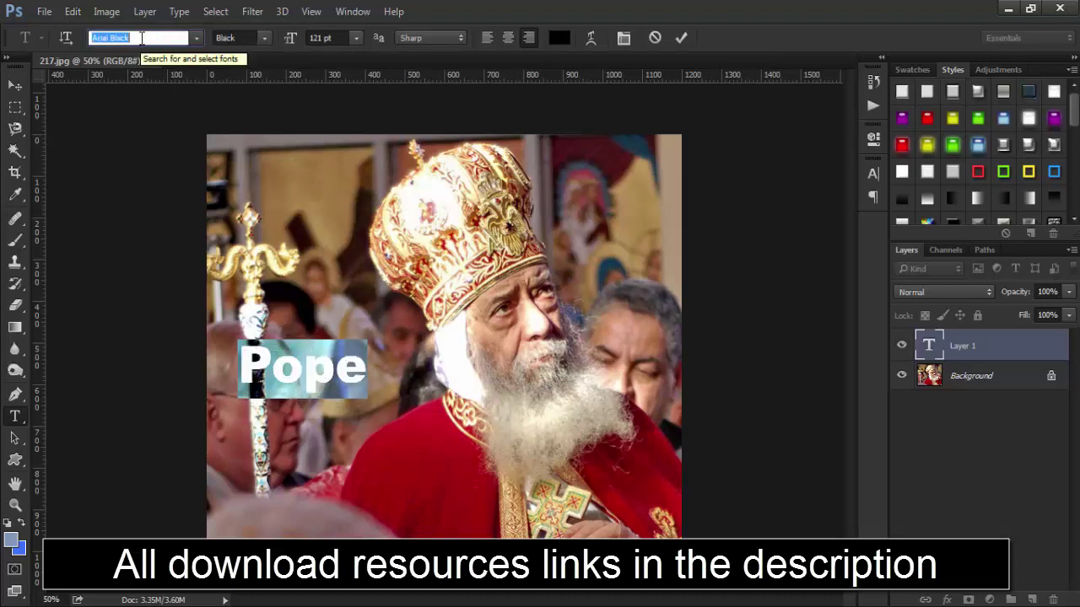
pyautogui.press('Down')
pyautogui.press('Down')
pyautogui.press('Down')
pyautogui.press('Down')
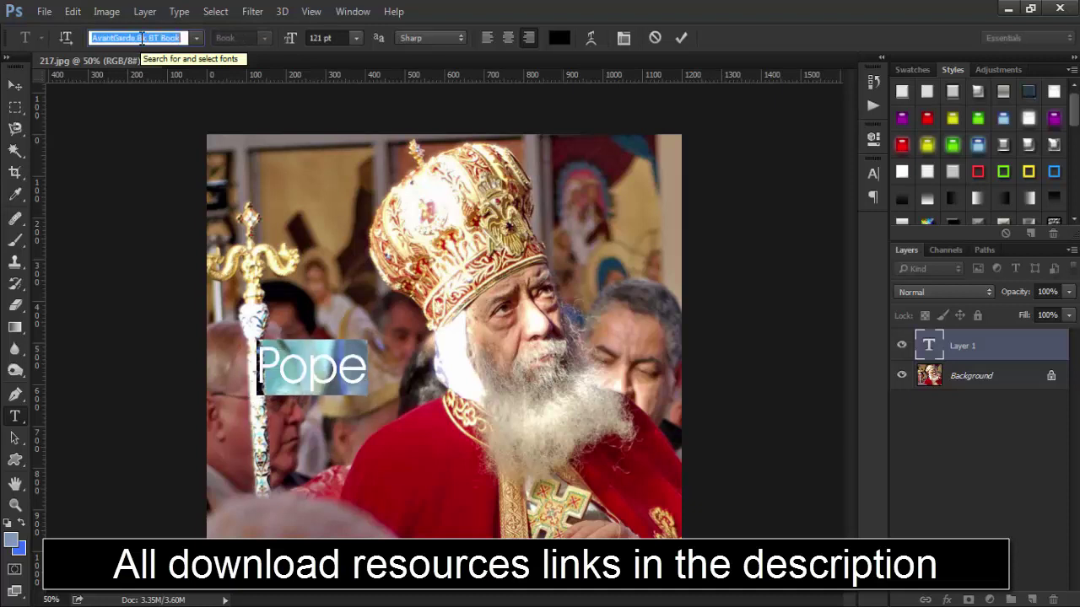
pyautogui.press('Down')
pyautogui.press('Down')
pyautogui.press('Down')
pyautogui.press('Down')
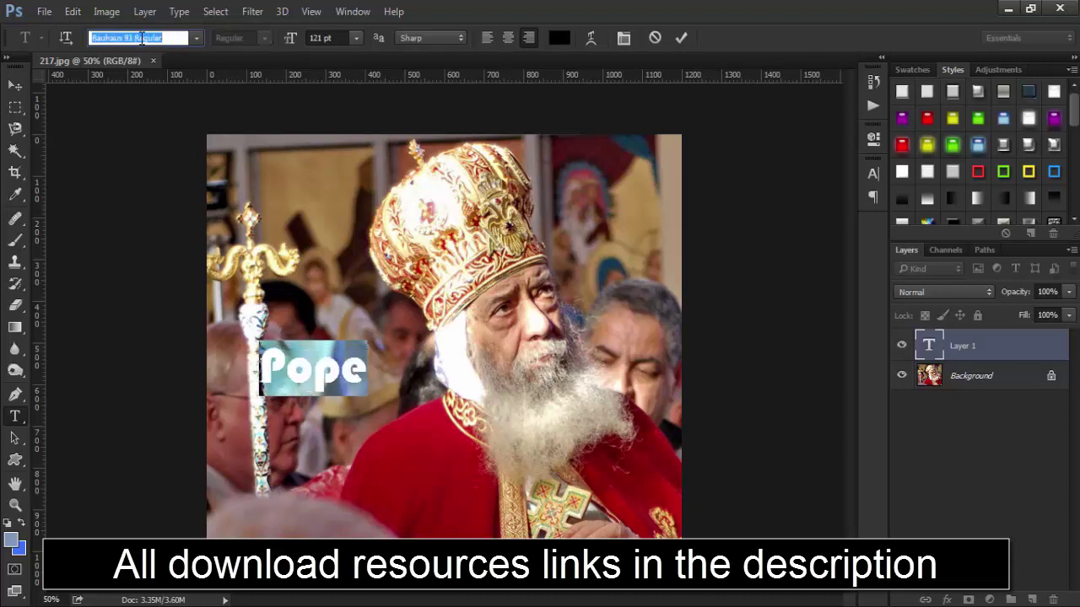
pyautogui.press('Down')
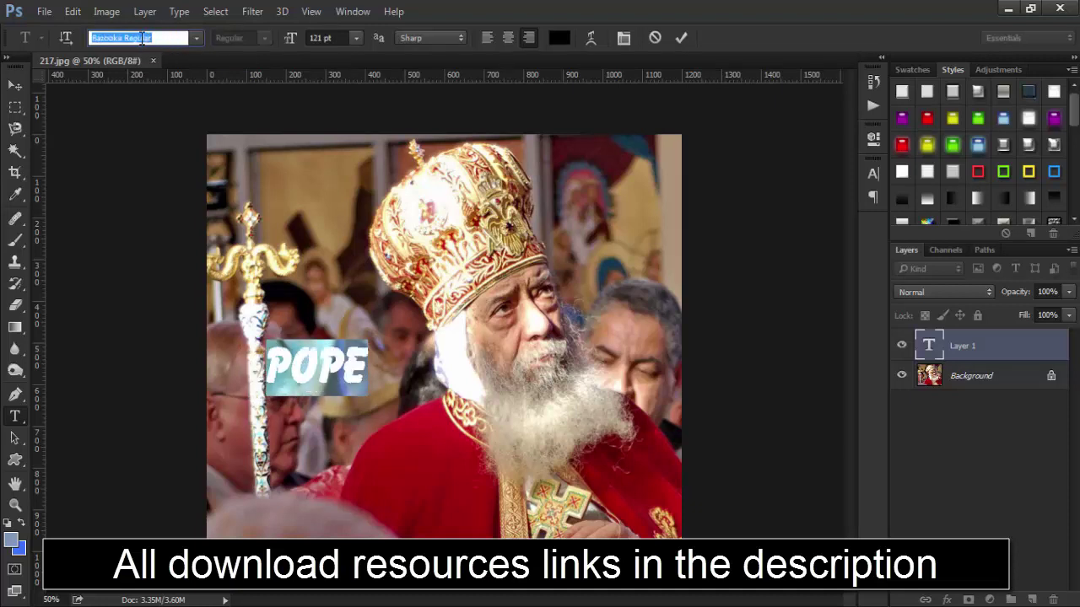
pyautogui.press('Down')
pyautogui.press('Down')
pyautogui.press('Down')
pyautogui.press('Up')
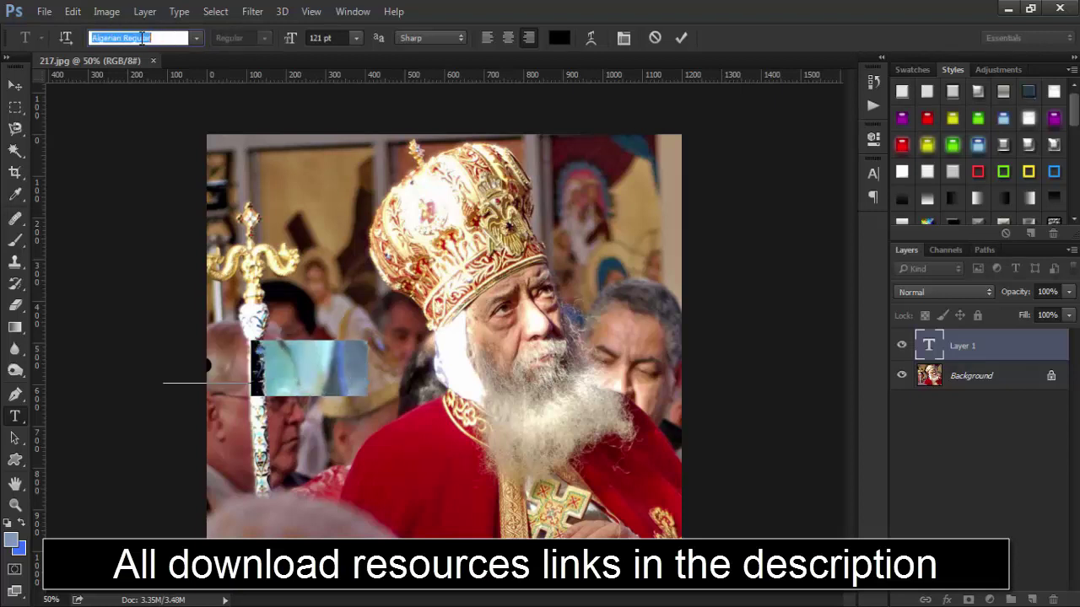
pyautogui.press('Down')
pyautogui.press('Down')
pyautogui.press('Down')
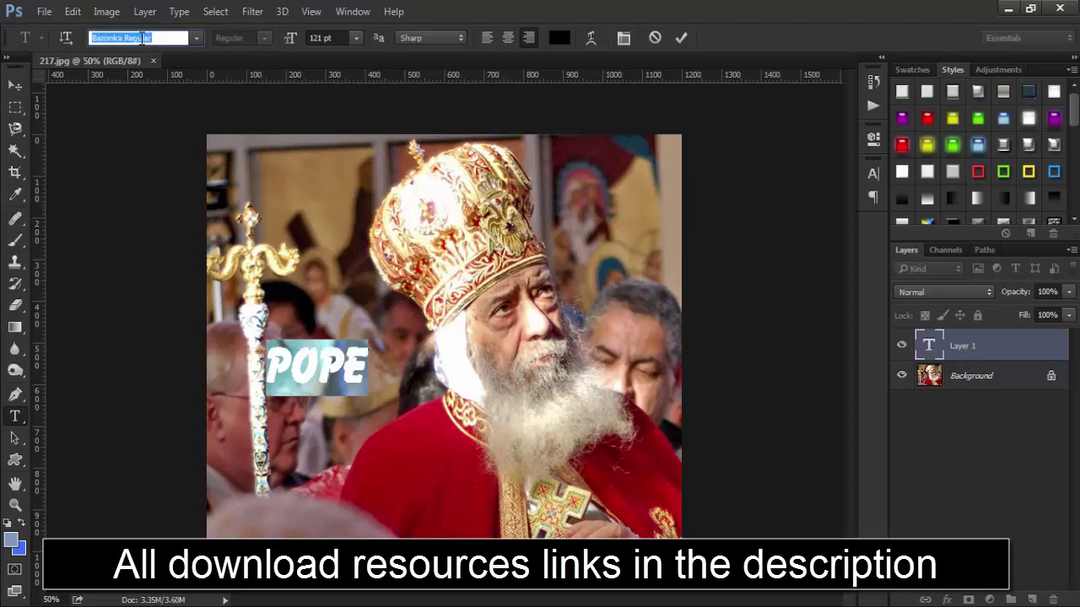
pyautogui.press('Up')
pyautogui.press('Up')
pyautogui.press('Down')
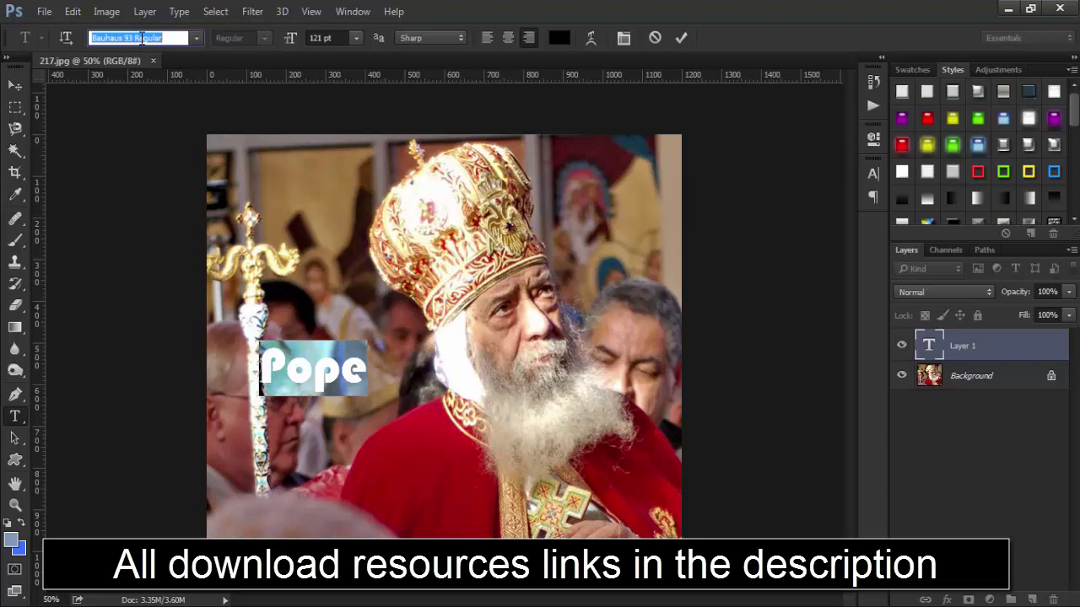
# - Scale the Pope text up to about 420% and center it across the photo's middle
pyautogui.click(16, 85)
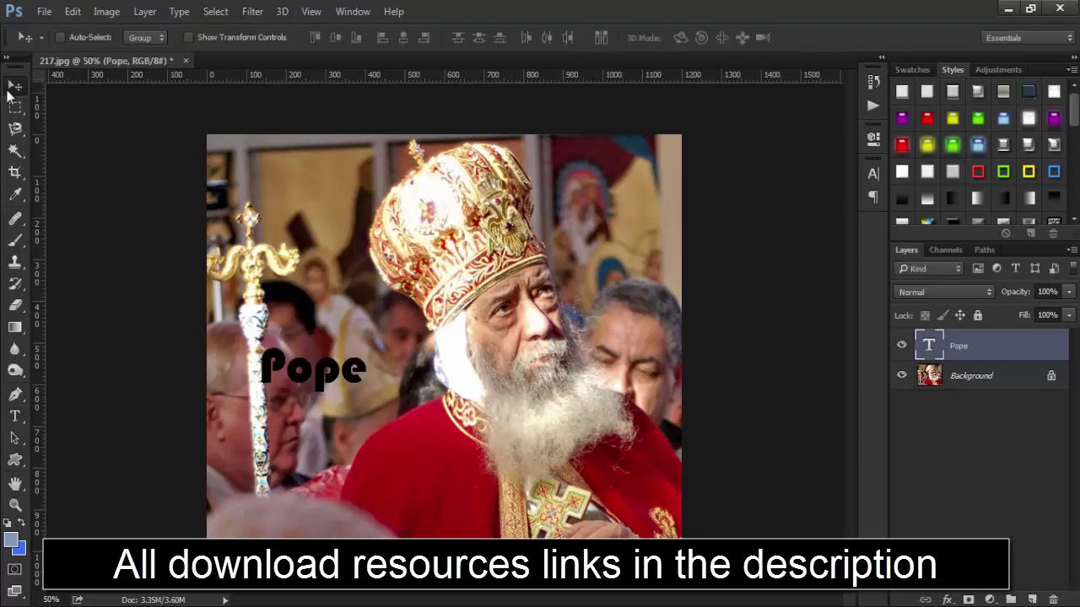
pyautogui.hotkey('ctrl', 't')
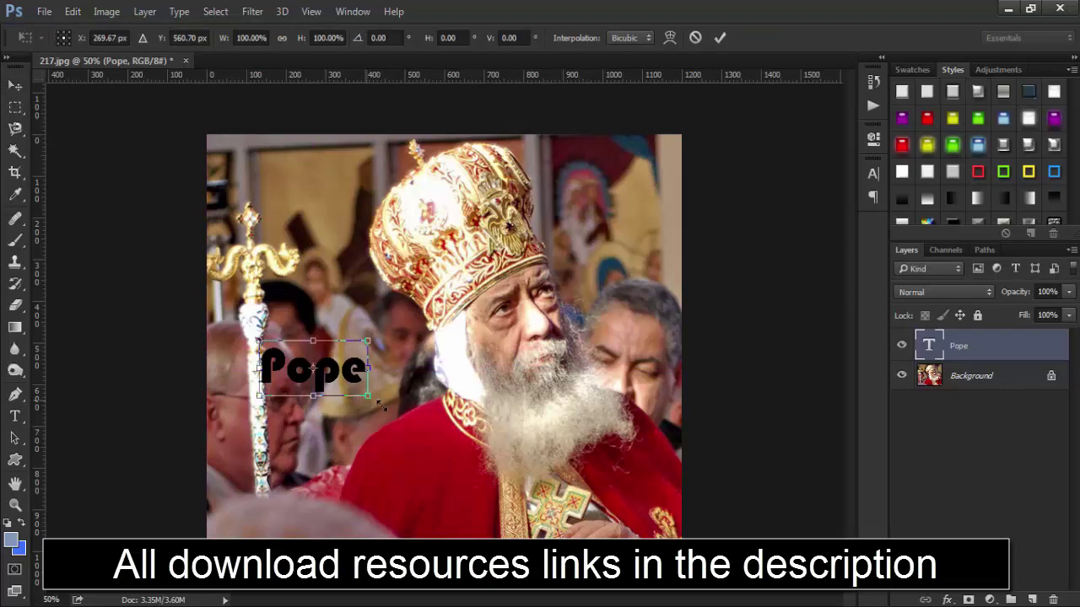
pyautogui.moveTo(382, 407); pyautogui.dragTo(635, 503)
pyautogui.moveTo(533, 462)
pyautogui.mouseDown()
pyautogui.moveTo(468, 265)
pyautogui.moveTo(497, 294)
pyautogui.mouseUp()
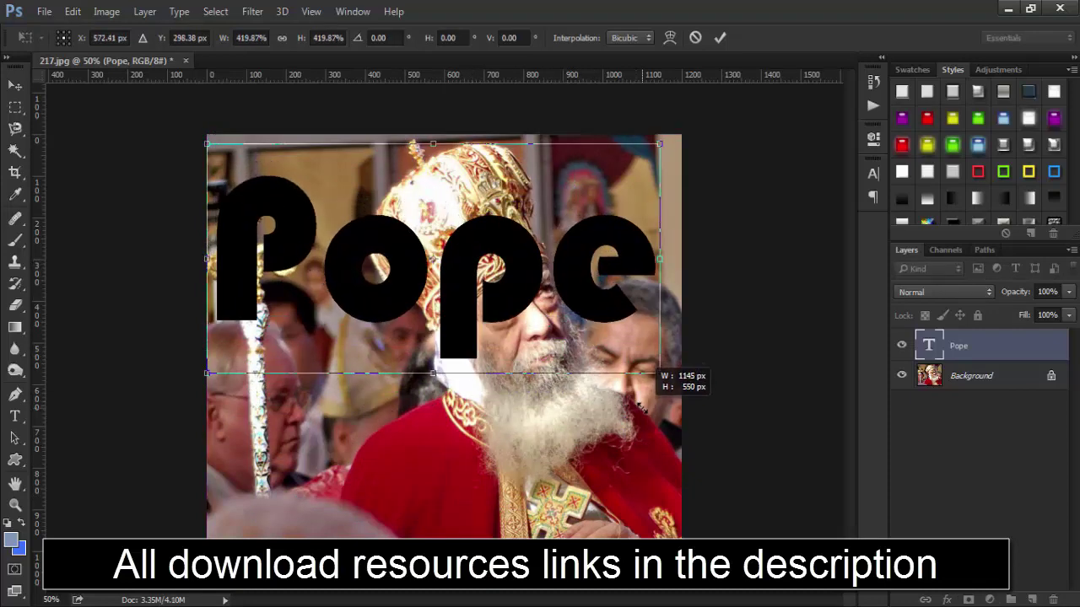
pyautogui.moveTo(565, 326); pyautogui.dragTo(658, 373)
pyautogui.moveTo(535, 315); pyautogui.dragTo(547, 403)
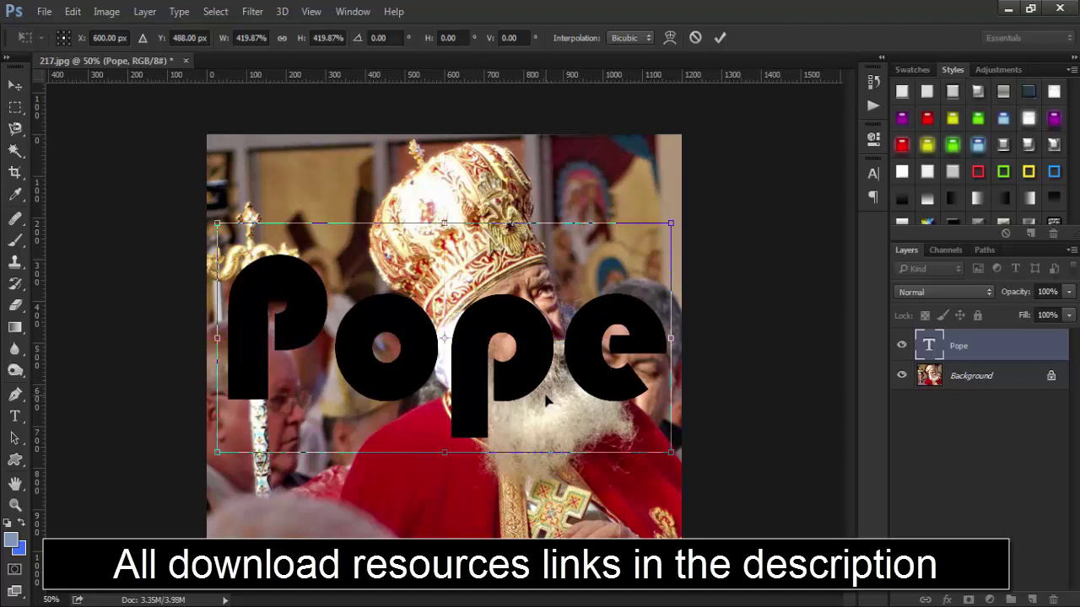
pyautogui.press('Return')
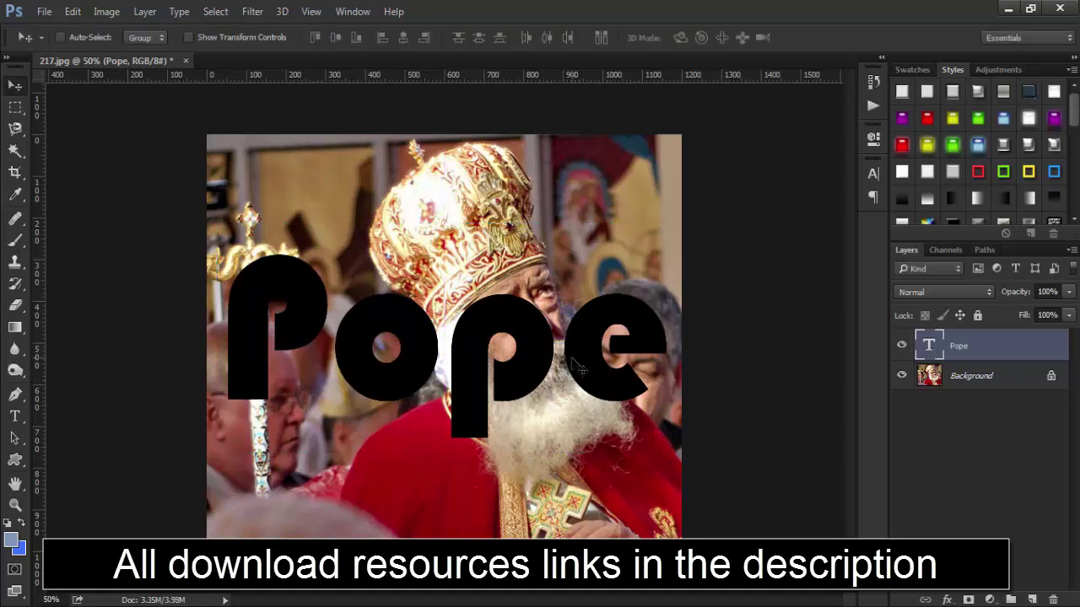
# - Unlock the background photo as Layer 0 and move it above the Pope text
pyautogui.click(966, 379)
pyautogui.click(1050, 375)
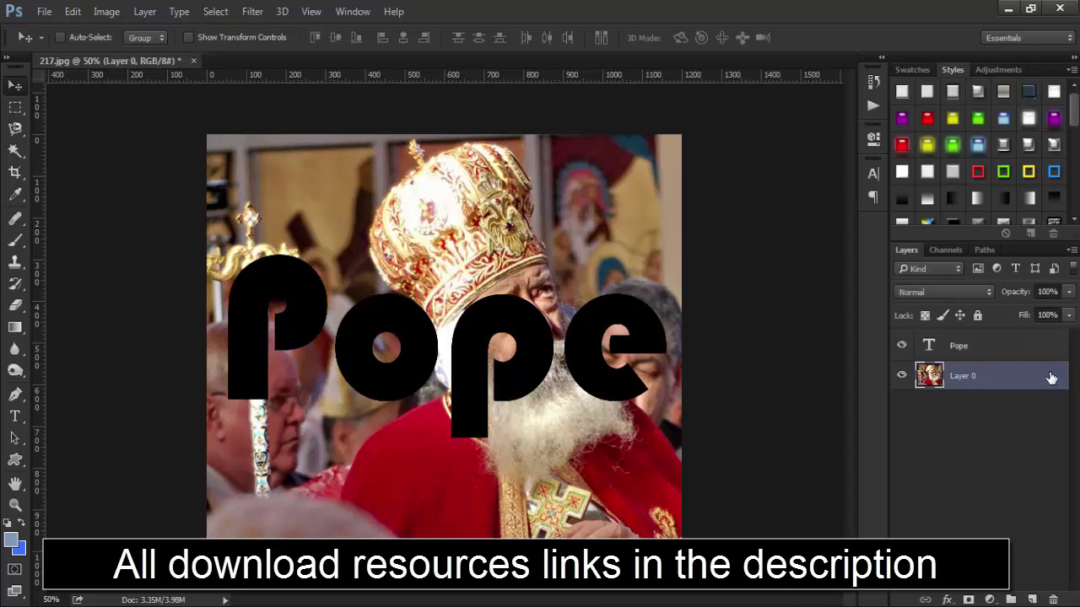
pyautogui.moveTo(970, 374)
pyautogui.mouseDown()
pyautogui.moveTo(964, 324)
pyautogui.moveTo(970, 337)
pyautogui.mouseUp()
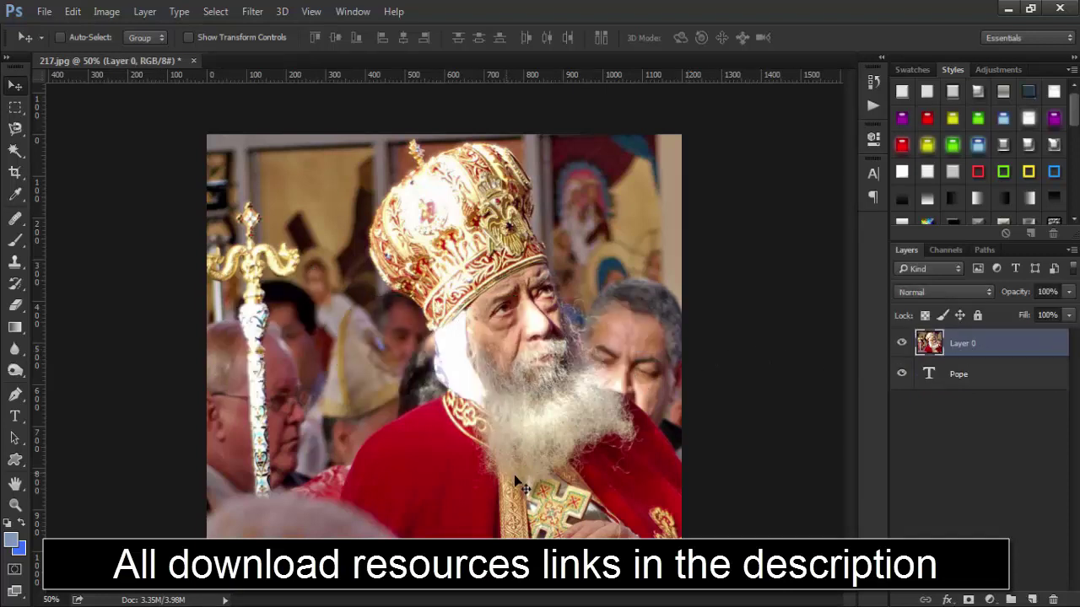
# - Shrink the photo to about 93% and nudge it slightly right
pyautogui.hotkey('ctrl', 't')
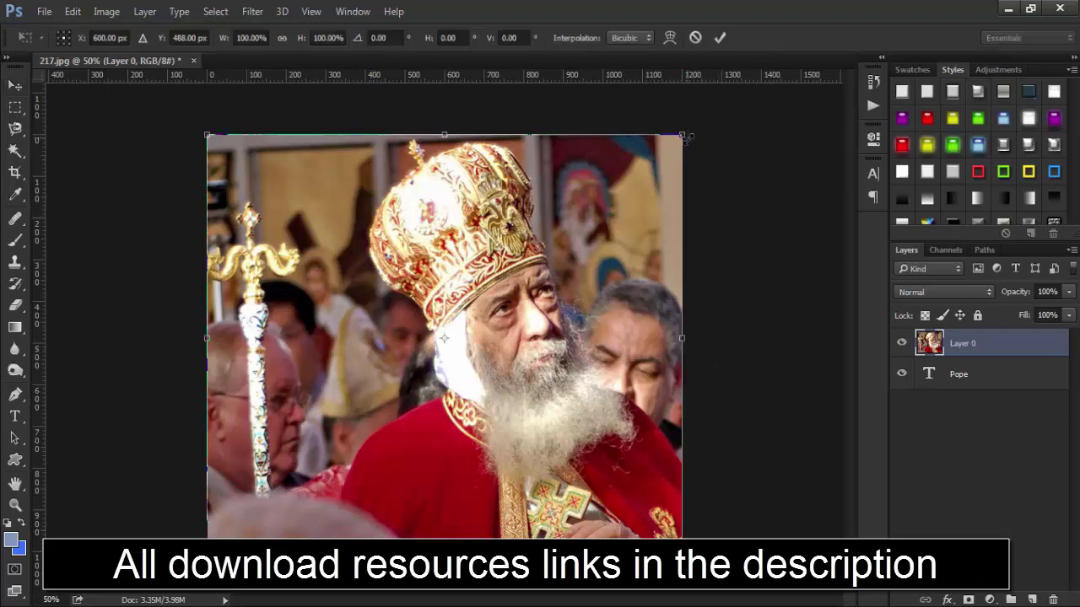
pyautogui.moveTo(685, 133)
pyautogui.mouseDown()
pyautogui.moveTo(644, 183)
pyautogui.moveTo(680, 169)
pyautogui.mouseUp()
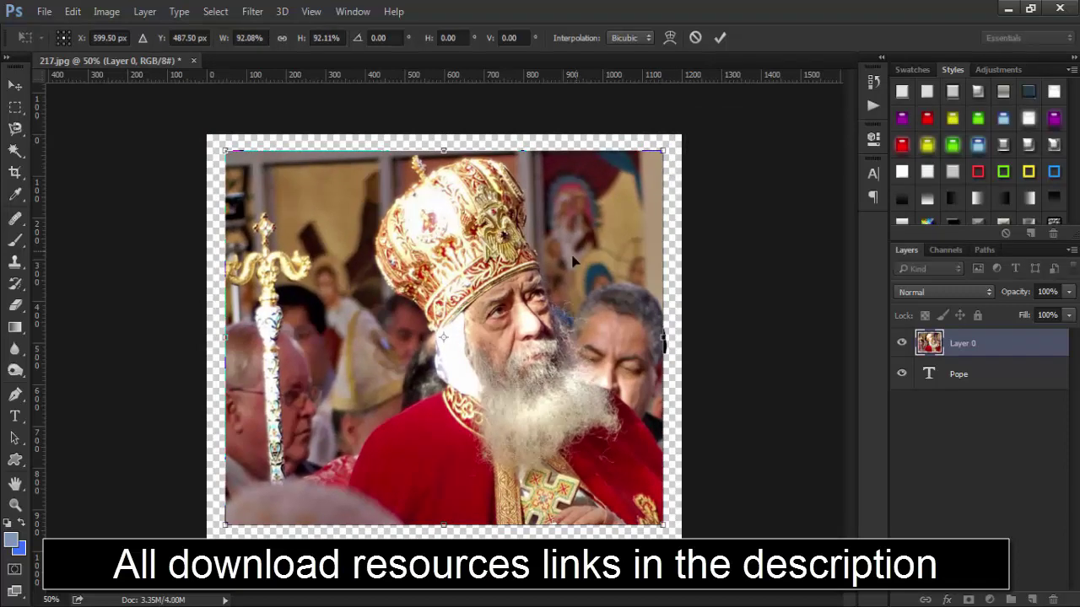
pyautogui.moveTo(569, 258); pyautogui.dragTo(570, 267)
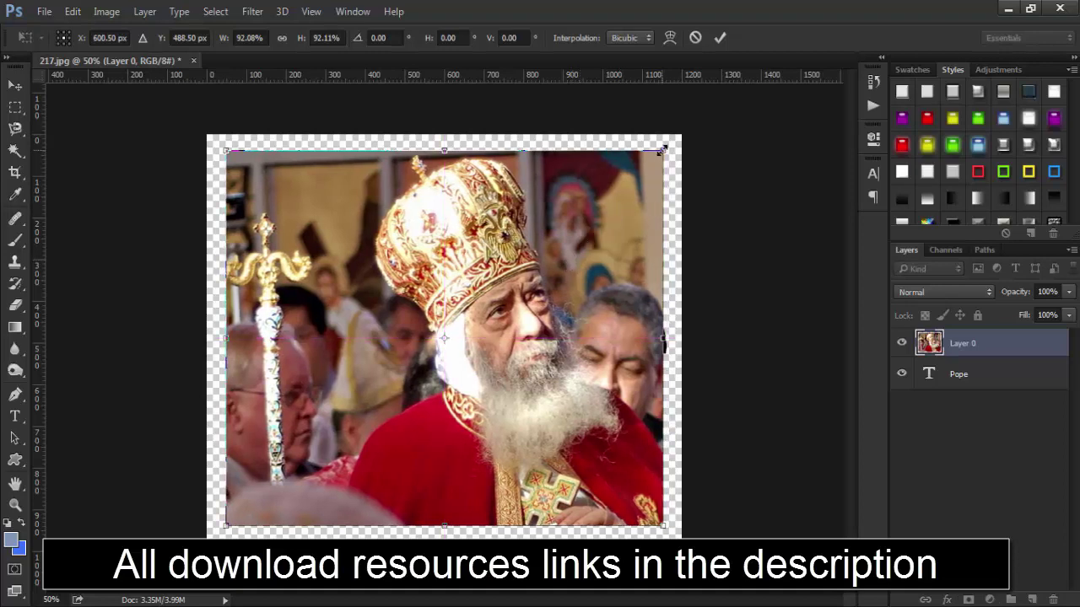
pyautogui.moveTo(662, 150); pyautogui.dragTo(666, 147)
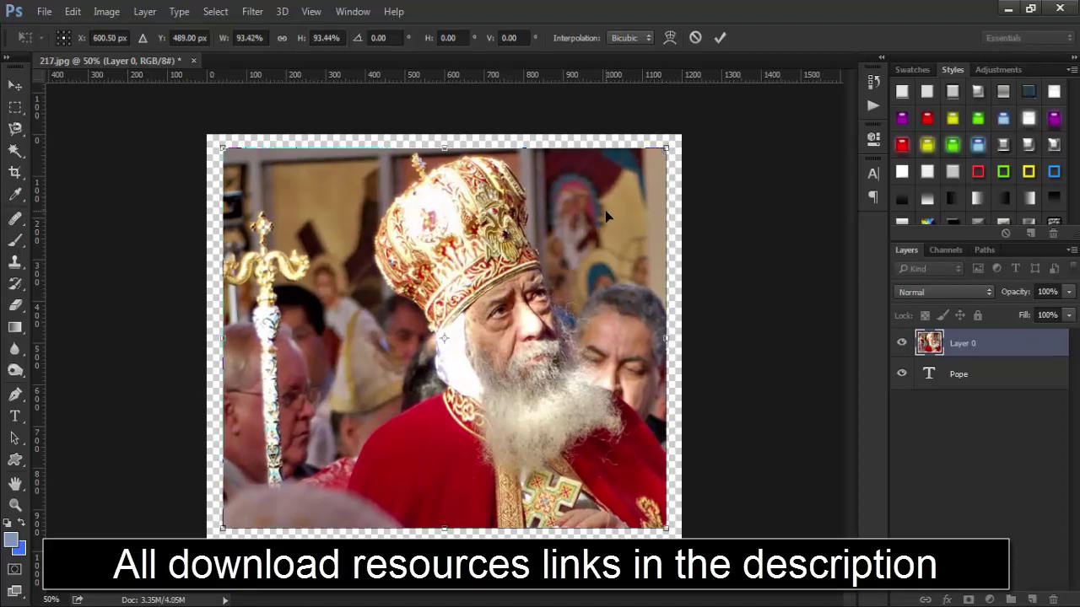
pyautogui.press('Right')
pyautogui.press('Right')
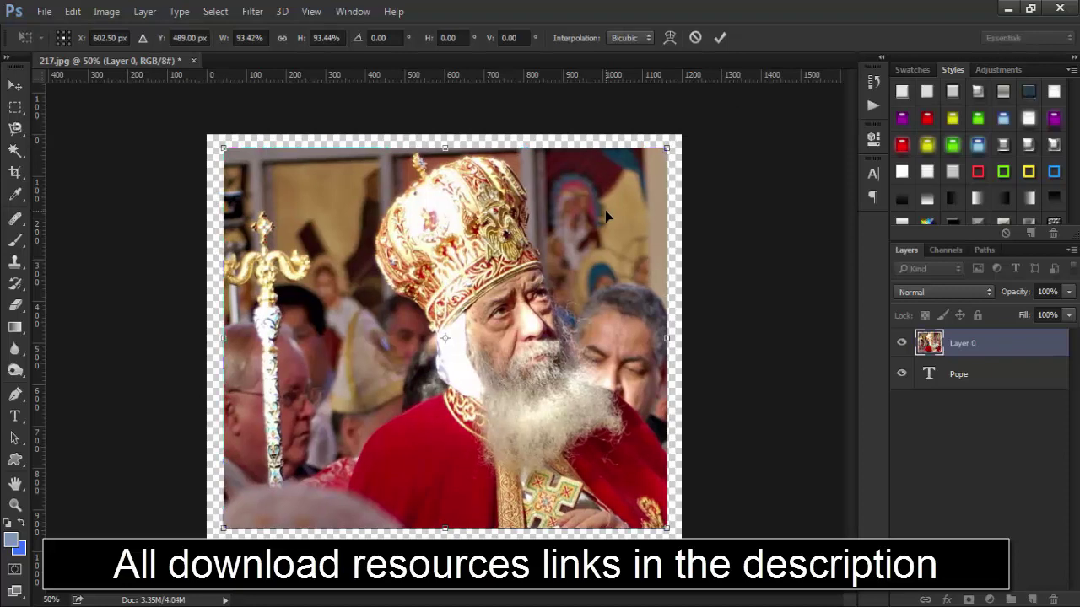
pyautogui.press('Return')
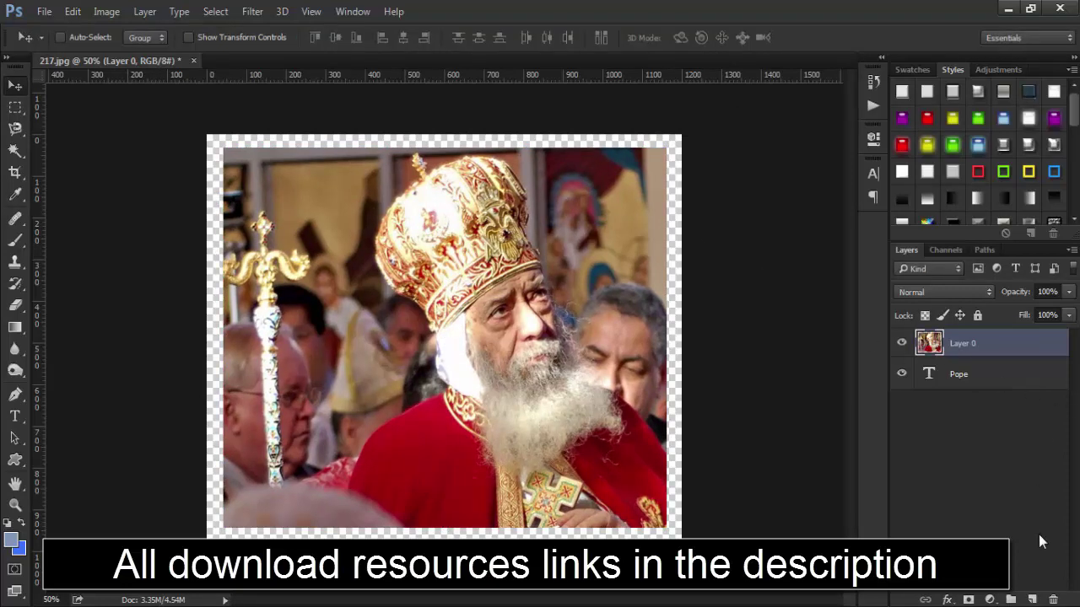
# - Add an empty layer named 'bg' at the bottom of the stack
pyautogui.click(1031, 600)
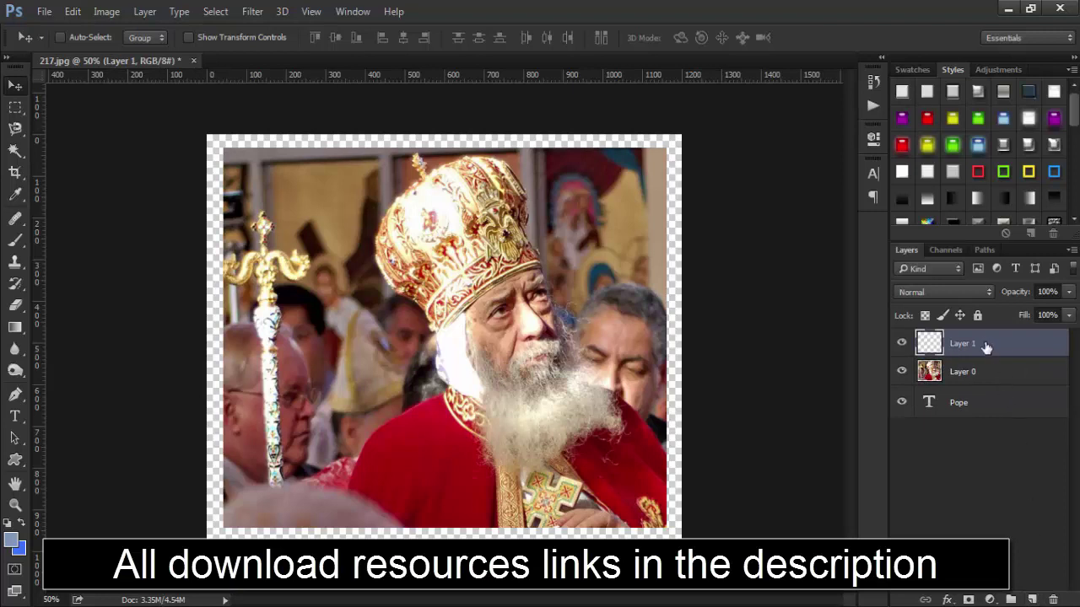
pyautogui.moveTo(985, 346); pyautogui.dragTo(1002, 409)
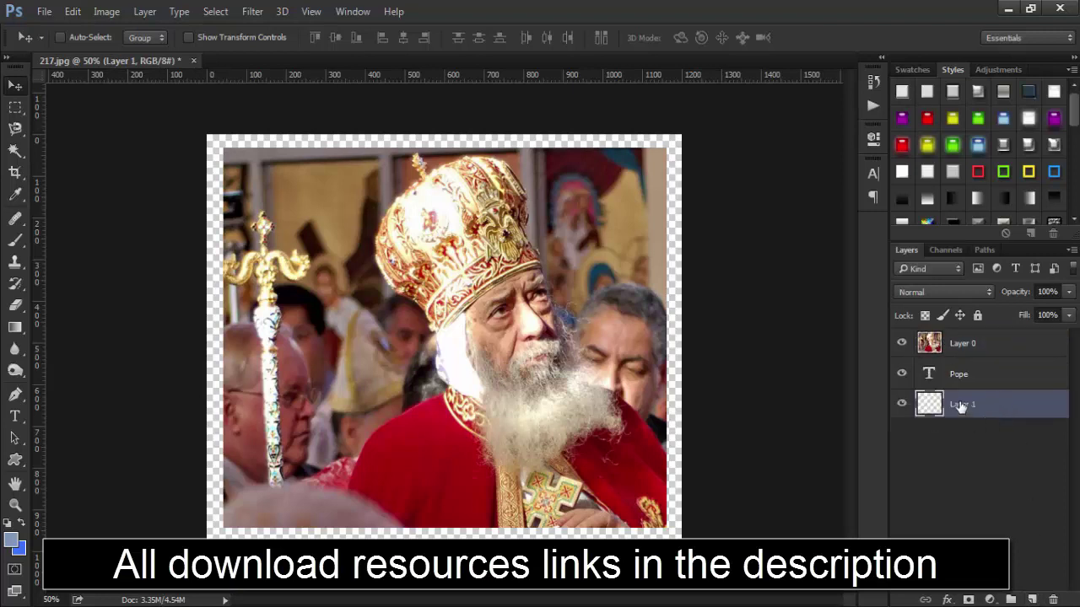
pyautogui.doubleClick(962, 405)
pyautogui.write('bg')
pyautogui.press('Return')
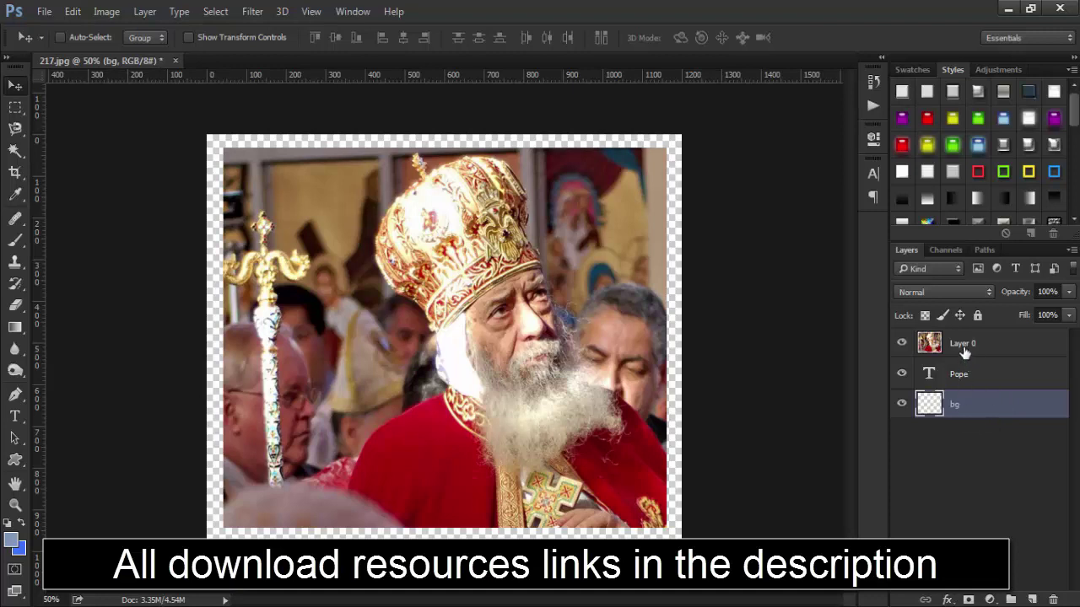
# - Clip Layer 0 to the Pope text so the photo fills the letters
pyautogui.click(962, 343)
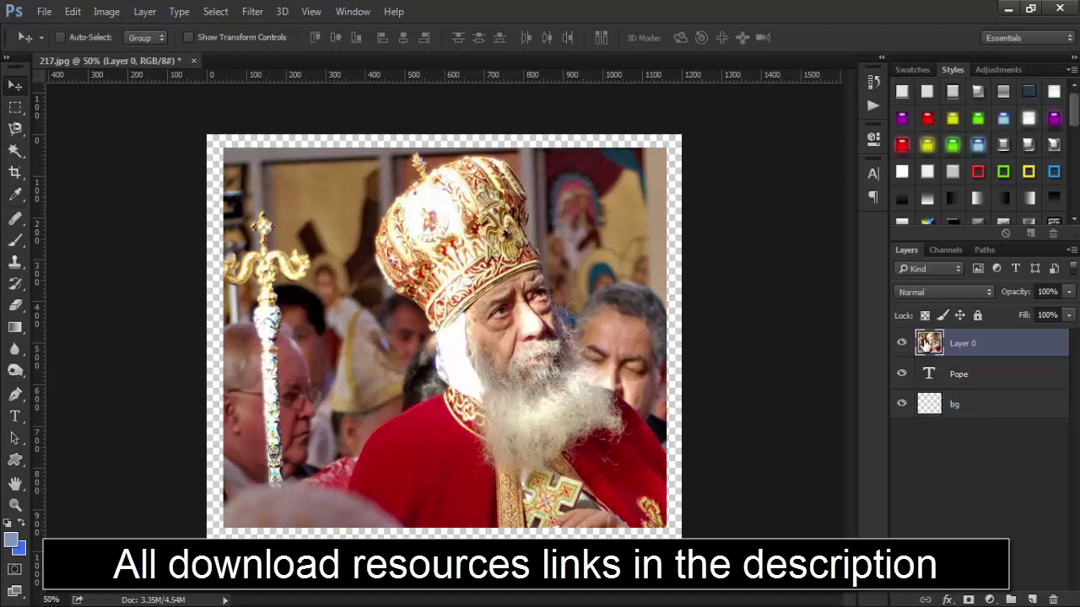
pyautogui.moveTo(924, 345); pyautogui.dragTo(926, 353)
pyautogui.keyDown('alt'); pyautogui.click(932, 356); pyautogui.keyUp('alt')
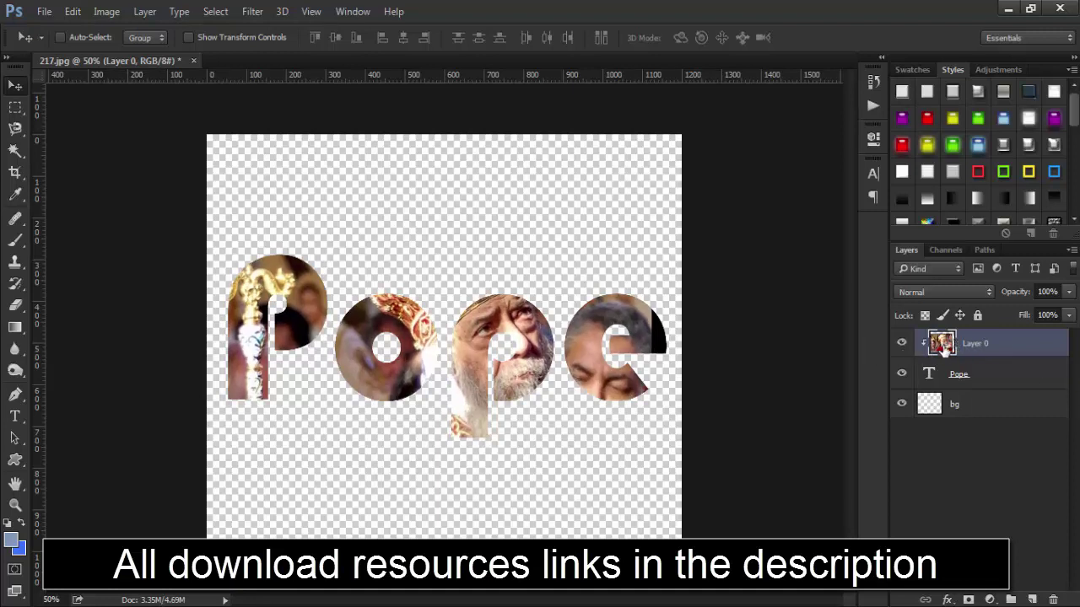
# - Blur the face showing inside the letter 'e' with the Blur tool
pyautogui.doubleClick(936, 348)
pyautogui.click(991, 158)
pyautogui.click(19, 356)
pyautogui.click(53, 350)
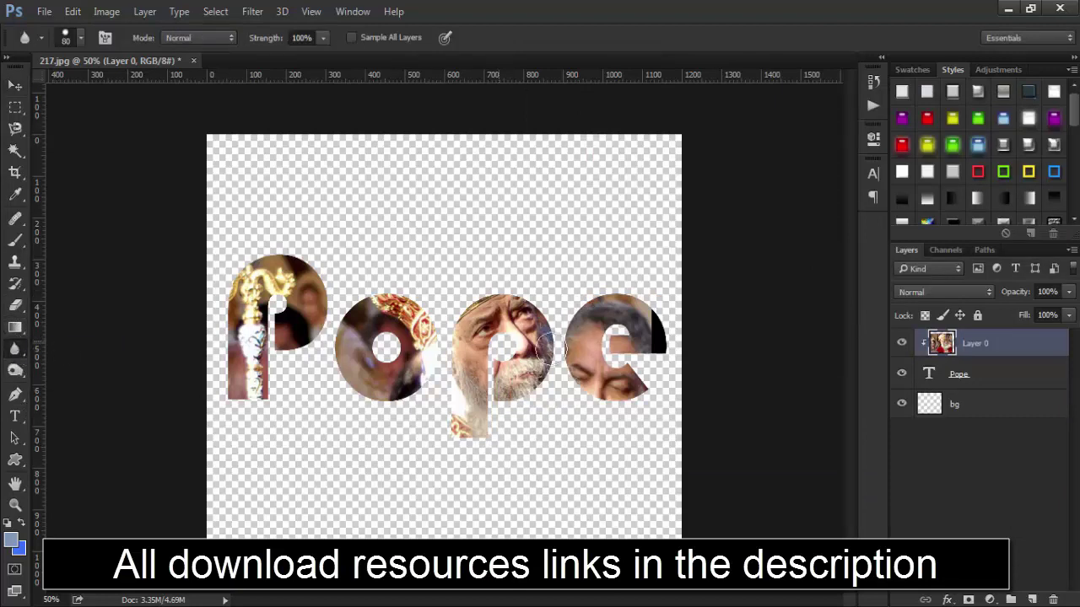
pyautogui.moveTo(611, 348); pyautogui.dragTo(616, 347)
pyautogui.moveTo(616, 348)
pyautogui.mouseDown()
pyautogui.moveTo(595, 386)
pyautogui.moveTo(617, 337)
pyautogui.moveTo(587, 388)
pyautogui.moveTo(674, 344)
pyautogui.moveTo(632, 397)
pyautogui.moveTo(574, 301)
pyautogui.moveTo(593, 403)
pyautogui.moveTo(611, 307)
pyautogui.moveTo(668, 310)
pyautogui.moveTo(586, 420)
pyautogui.moveTo(615, 341)
pyautogui.moveTo(609, 382)
pyautogui.moveTo(576, 368)
pyautogui.moveTo(609, 371)
pyautogui.moveTo(591, 306)
pyautogui.moveTo(624, 305)
pyautogui.mouseUp()
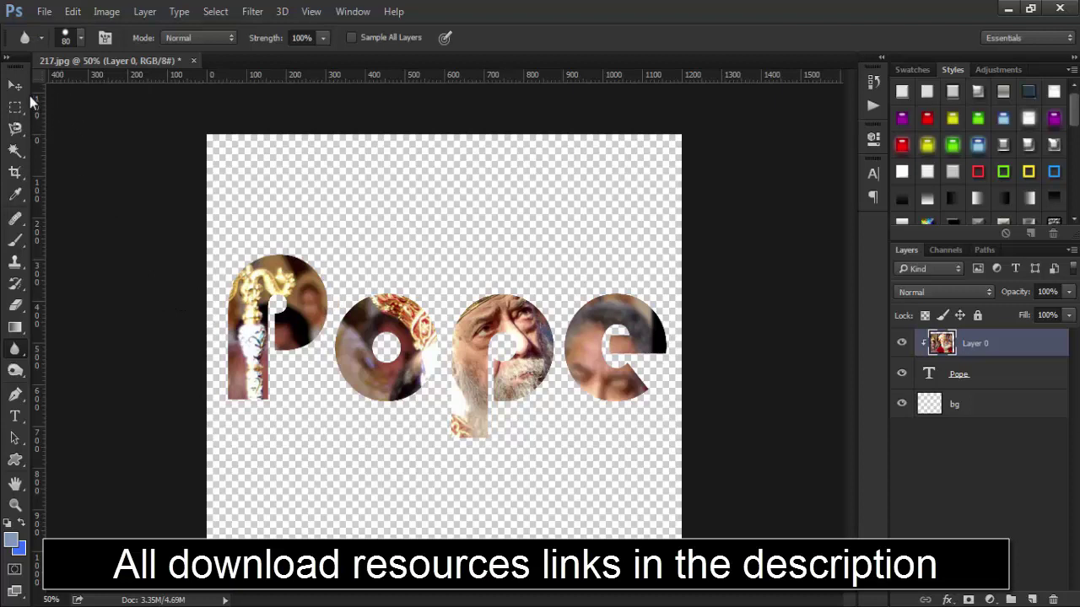
pyautogui.click(18, 88)
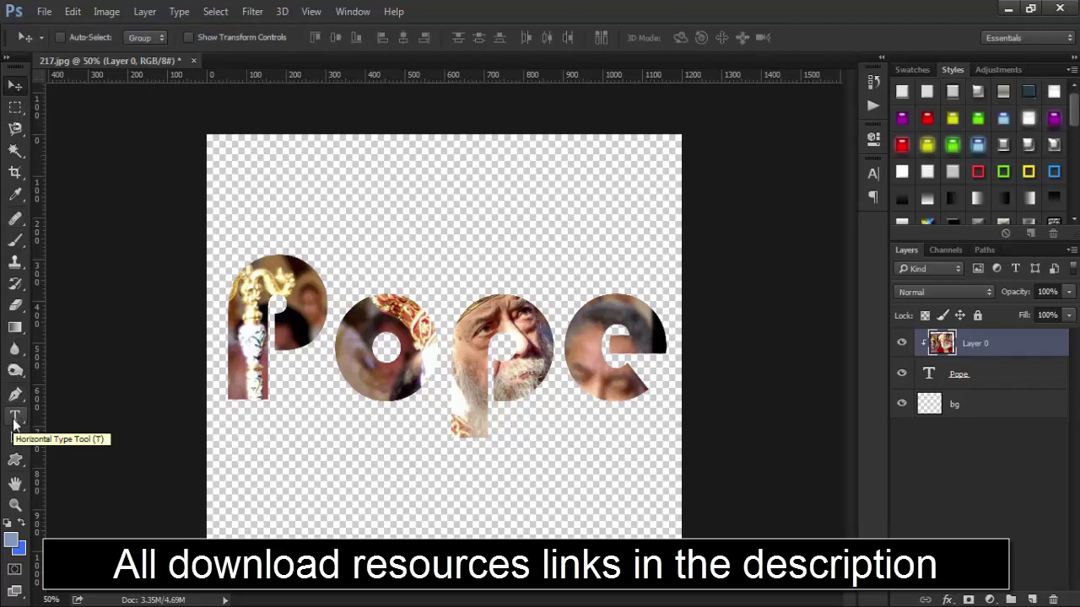
# - Add the text line 'Pope Shenouda III' beneath the photo-filled Pope
pyautogui.click(14, 420)
pyautogui.click(228, 486)
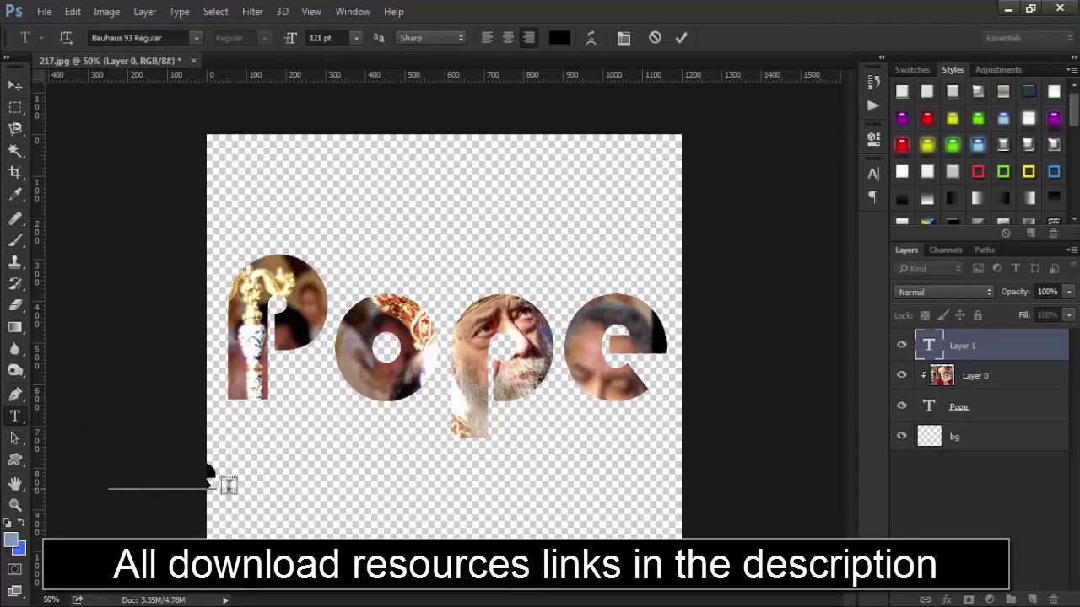
pyautogui.moveTo(342, 458); pyautogui.dragTo(441, 465)
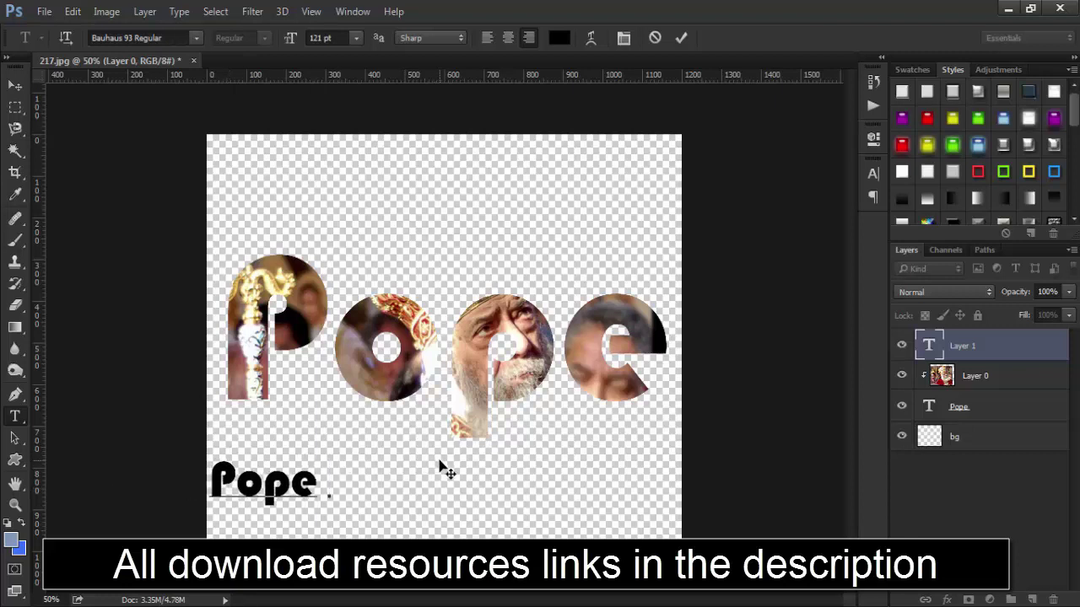
pyautogui.write('e Shen')
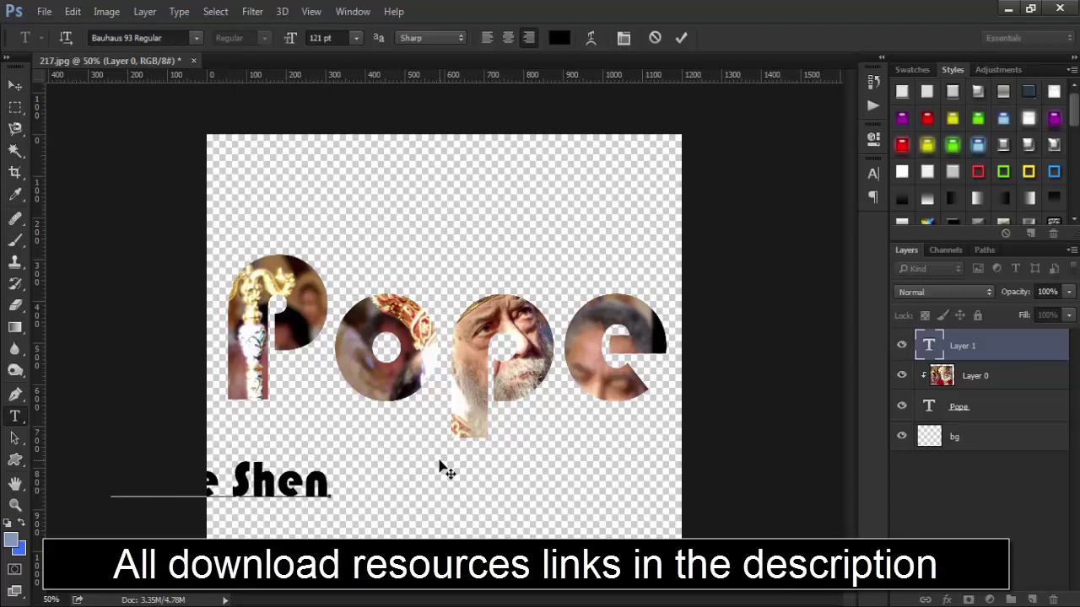
pyautogui.write('ouda II')
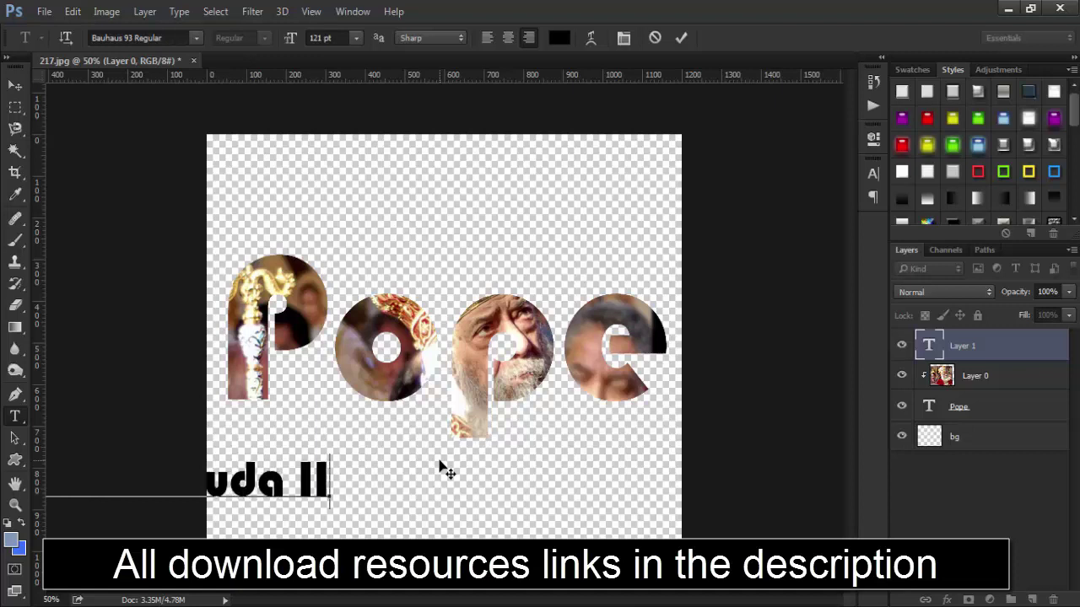
pyautogui.write('I')
pyautogui.moveTo(436, 458)
pyautogui.mouseDown()
pyautogui.moveTo(530, 405)
pyautogui.moveTo(690, 369)
pyautogui.moveTo(671, 358)
pyautogui.moveTo(694, 362)
pyautogui.mouseUp()
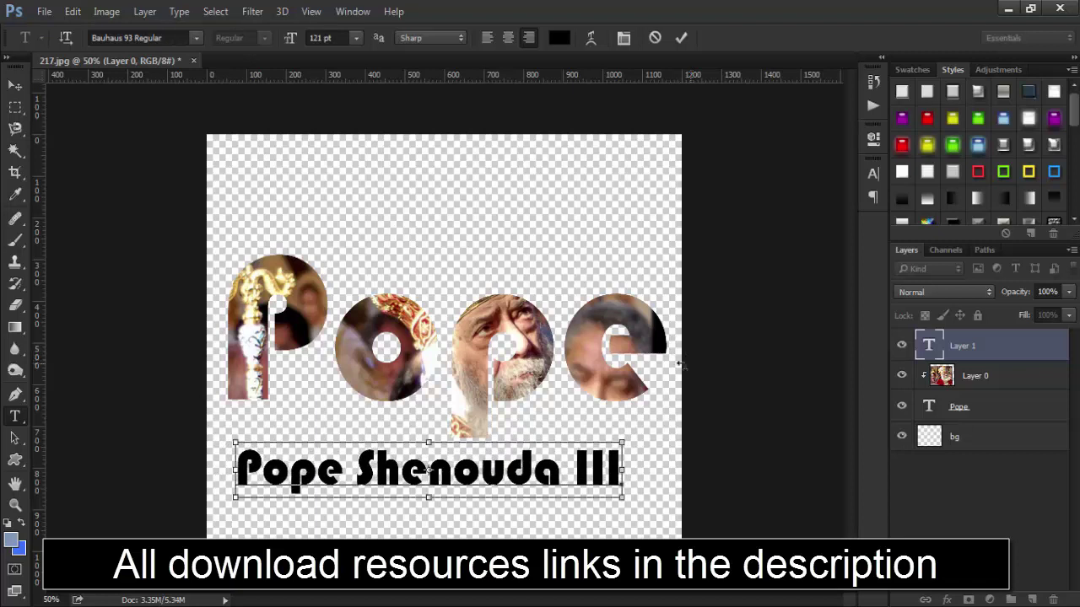
# - Scale 'Pope Shenouda III' to about 112% and place its layer below Pope
pyautogui.hotkey('ctrl', 't')
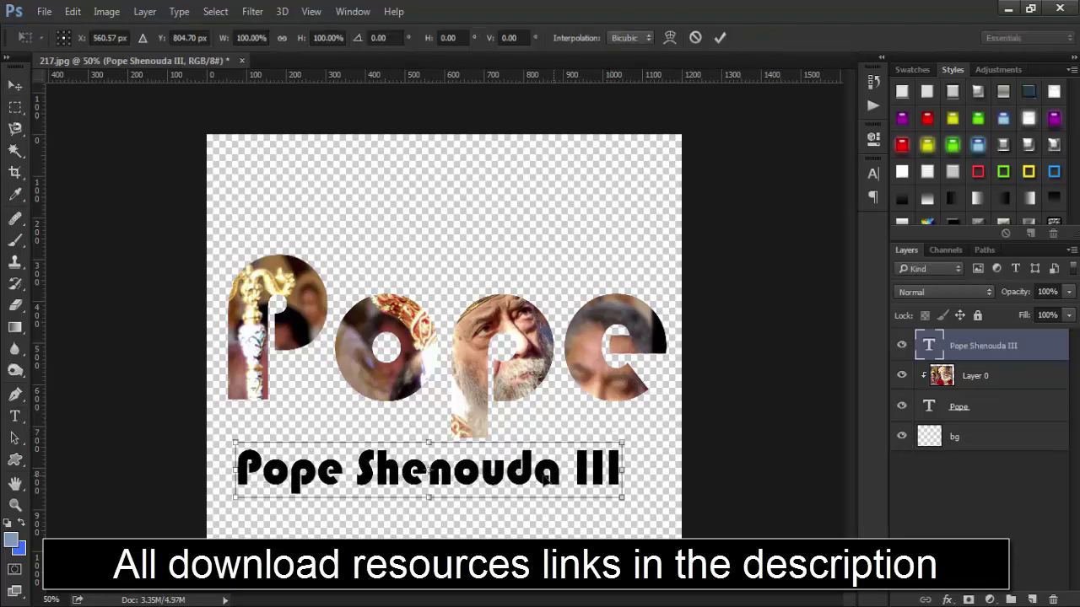
pyautogui.moveTo(546, 478); pyautogui.dragTo(537, 474)
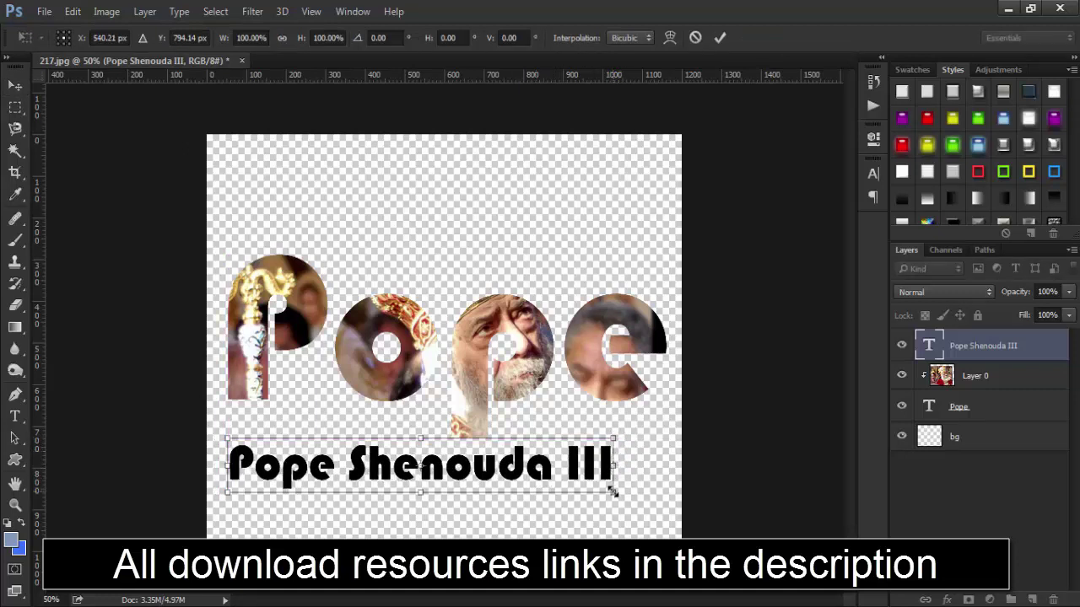
pyautogui.moveTo(615, 494); pyautogui.dragTo(656, 500)
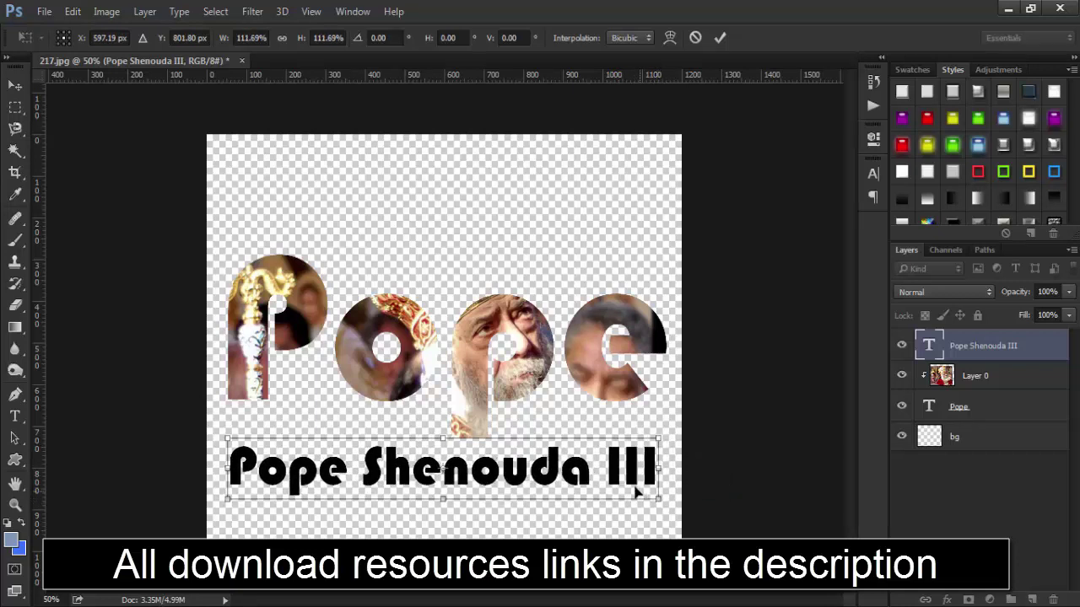
pyautogui.press('Return')
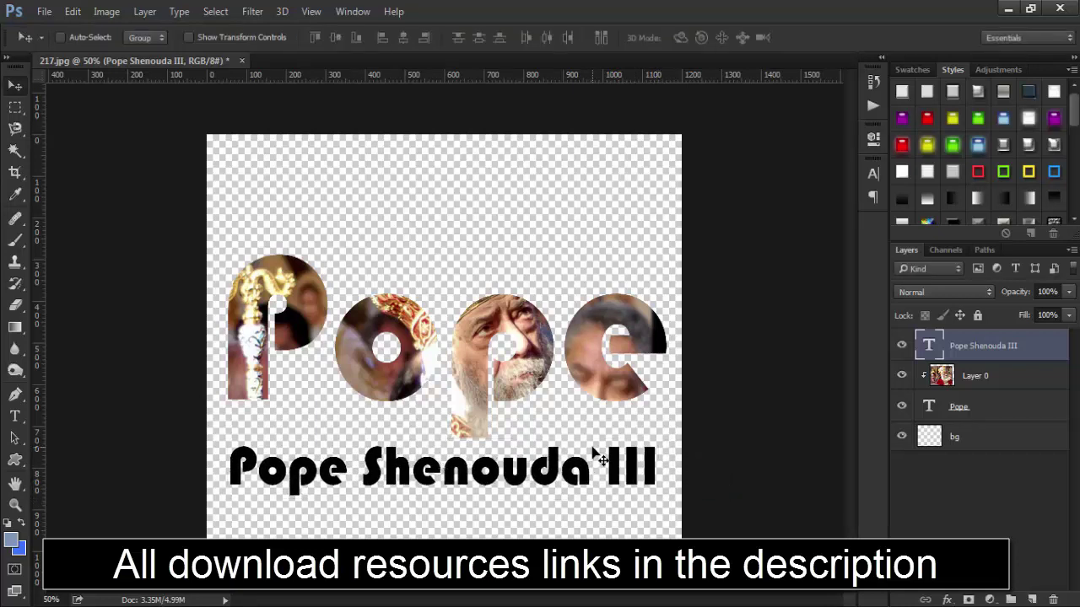
pyautogui.moveTo(975, 354); pyautogui.dragTo(984, 413)
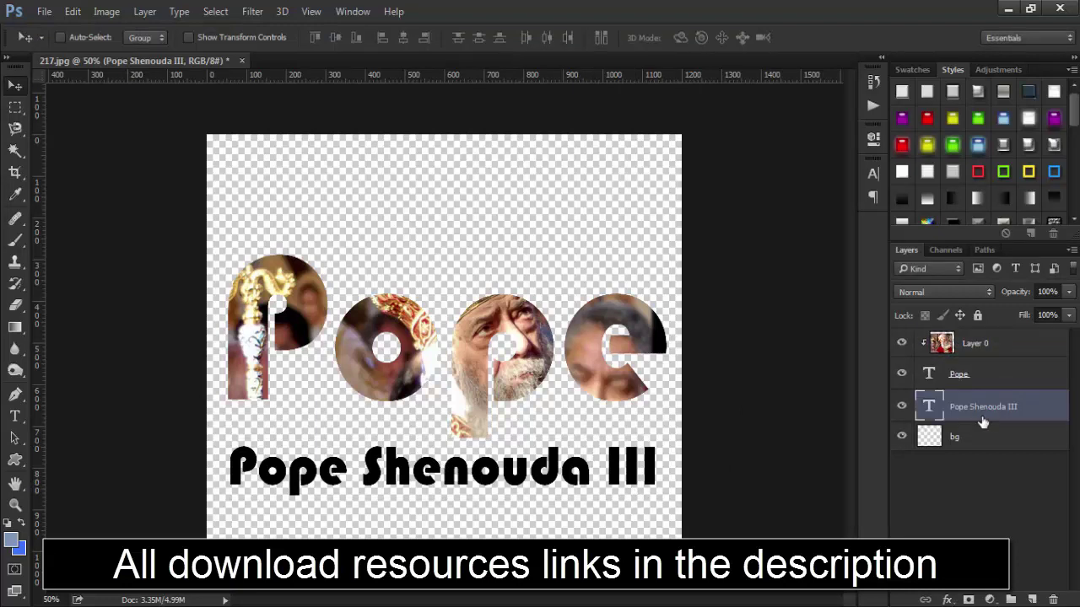
# - Group the photo and both text layers into Group 1
pyautogui.keyDown('shift'); pyautogui.click(1001, 372); pyautogui.keyUp('shift')
pyautogui.click(1011, 599)
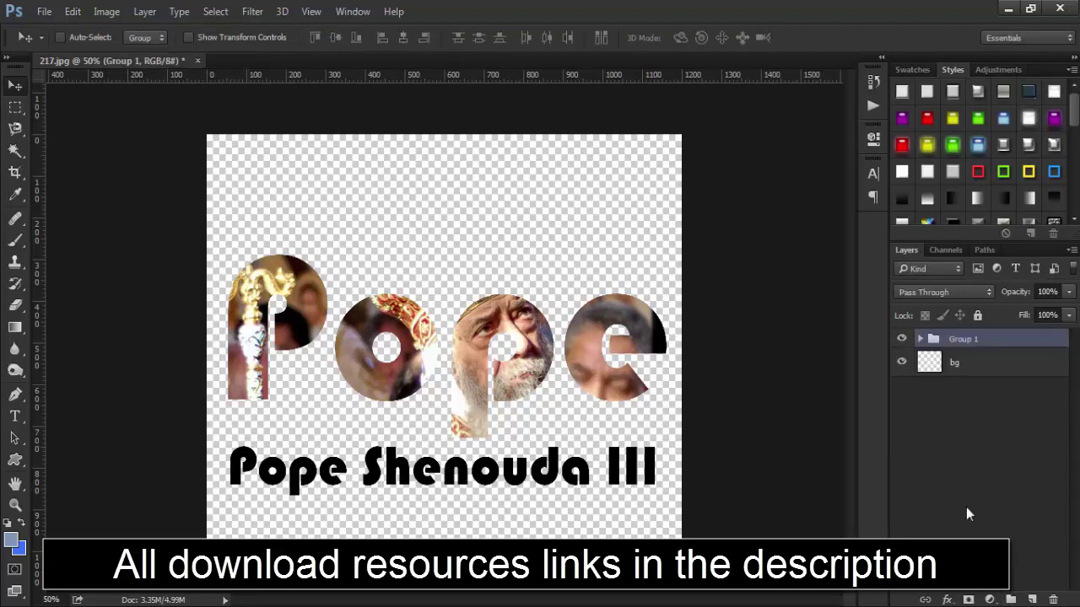
pyautogui.click(922, 339)
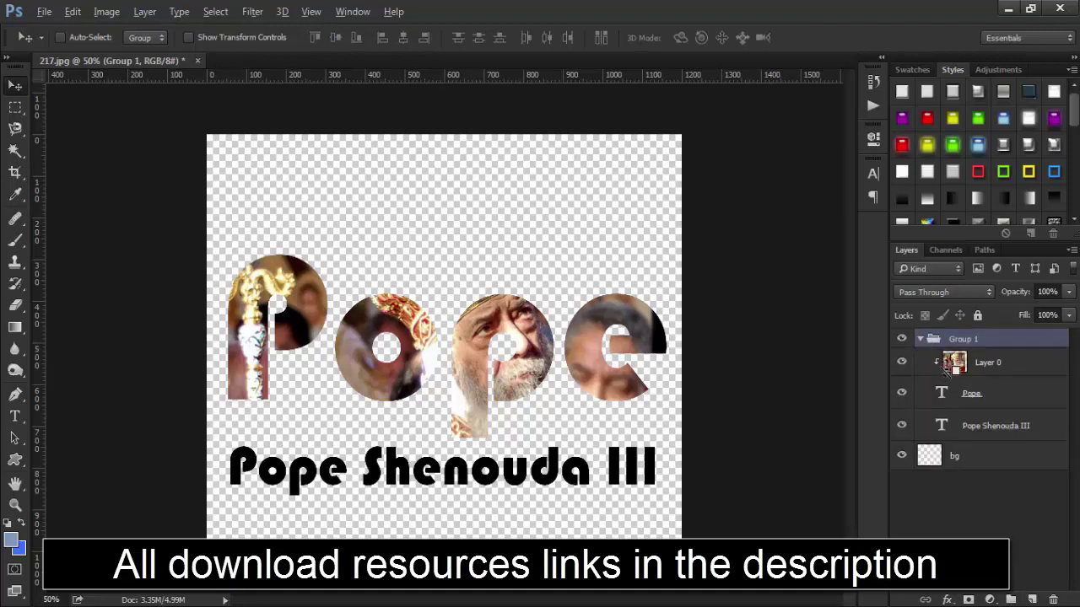
# - Move Layer 0 out above Group 1 and clip it to the group
pyautogui.click(946, 380)
pyautogui.hotkey('ctrl', 'alt', 'g')
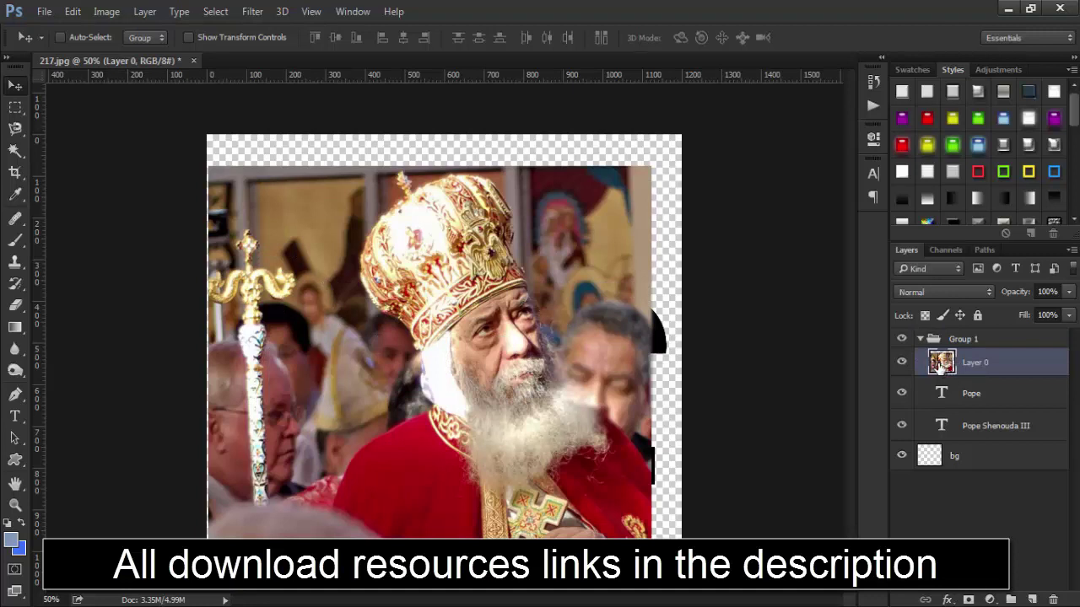
pyautogui.moveTo(944, 364); pyautogui.dragTo(948, 332)
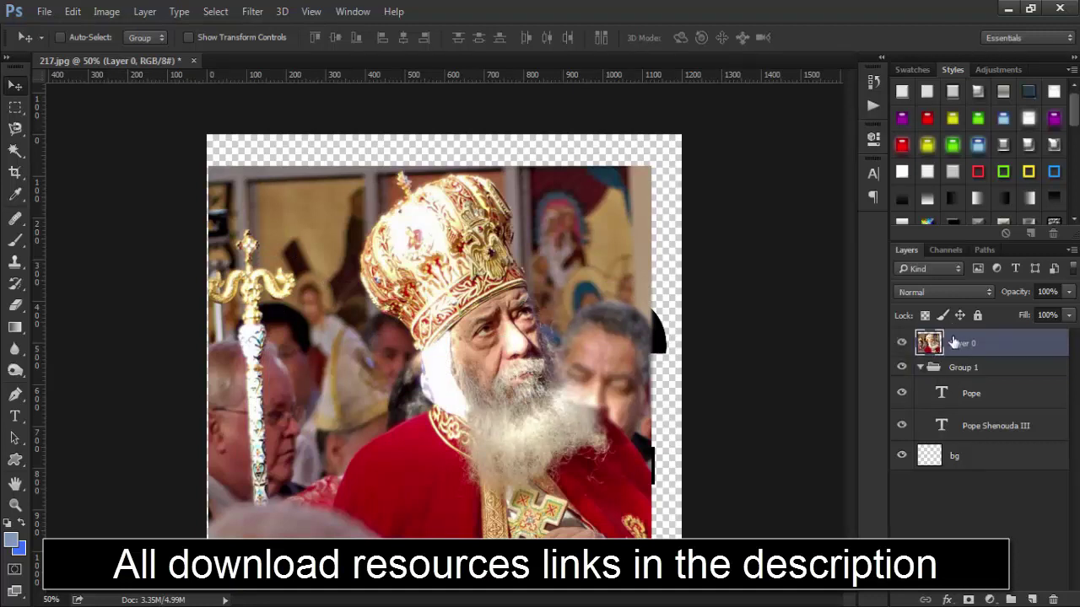
pyautogui.click(920, 367)
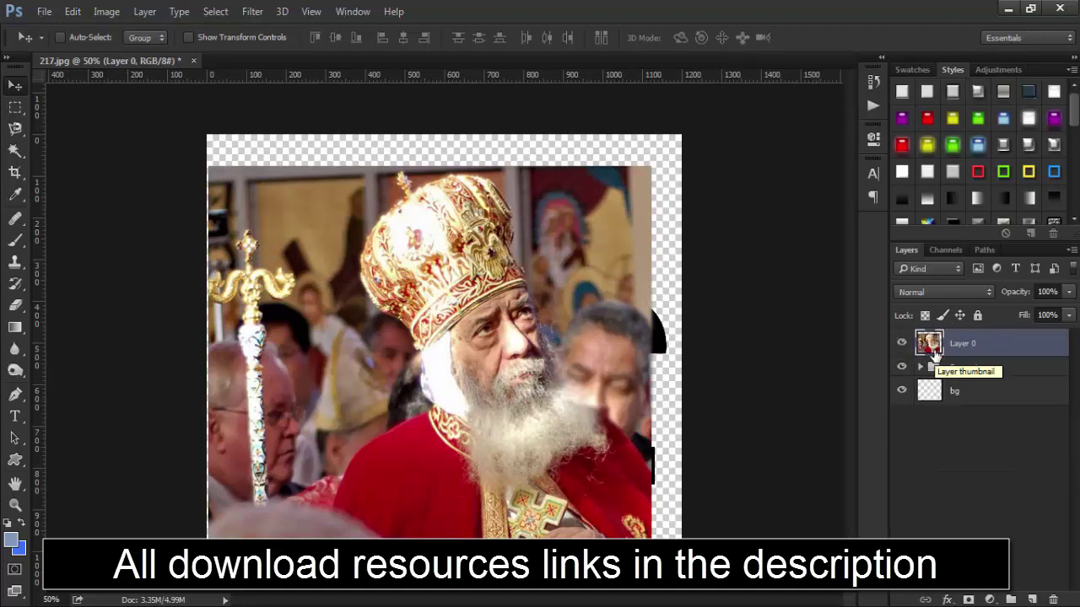
pyautogui.hotkey('ctrl', 'alt', 'g')
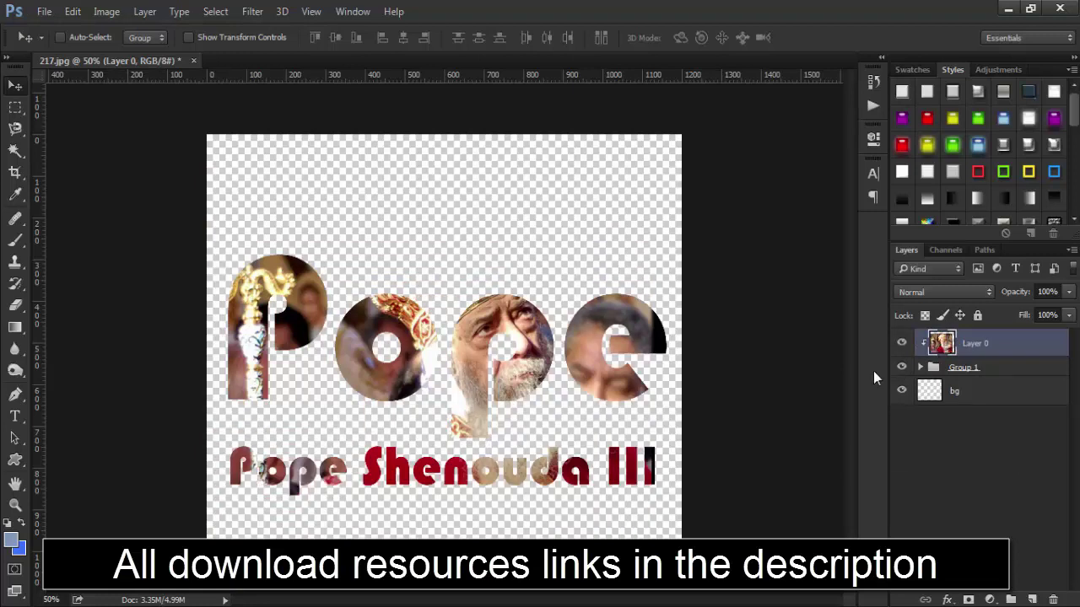
# - Move the photo-filled lettering higher and fill the bg layer with pale blue
pyautogui.keyDown('shift'); pyautogui.click(1001, 374); pyautogui.keyUp('shift')
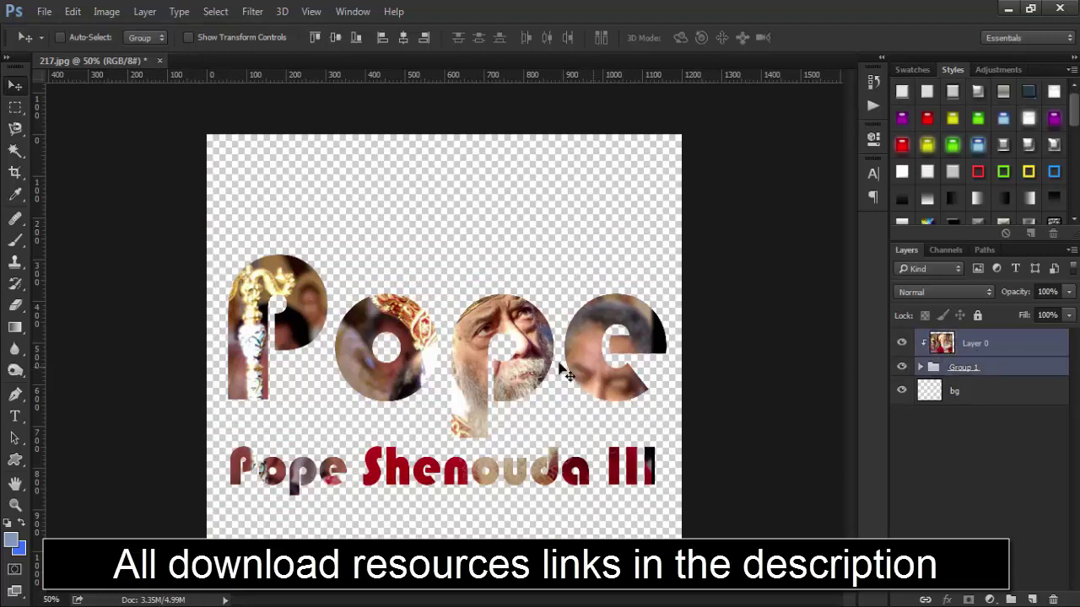
pyautogui.moveTo(489, 356); pyautogui.dragTo(496, 316)
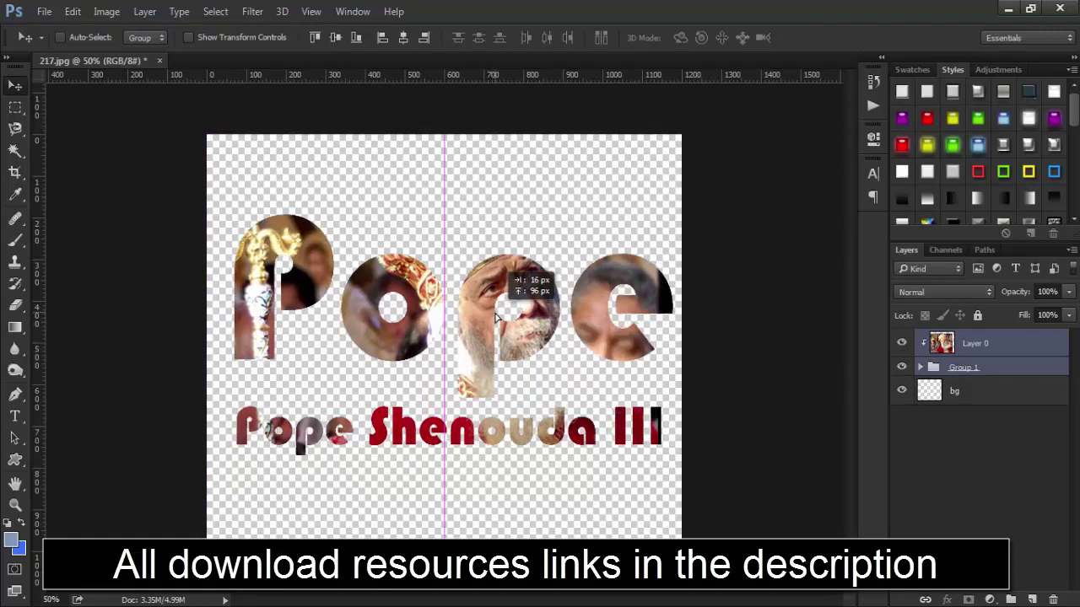
pyautogui.click(967, 443)
pyautogui.click(954, 395)
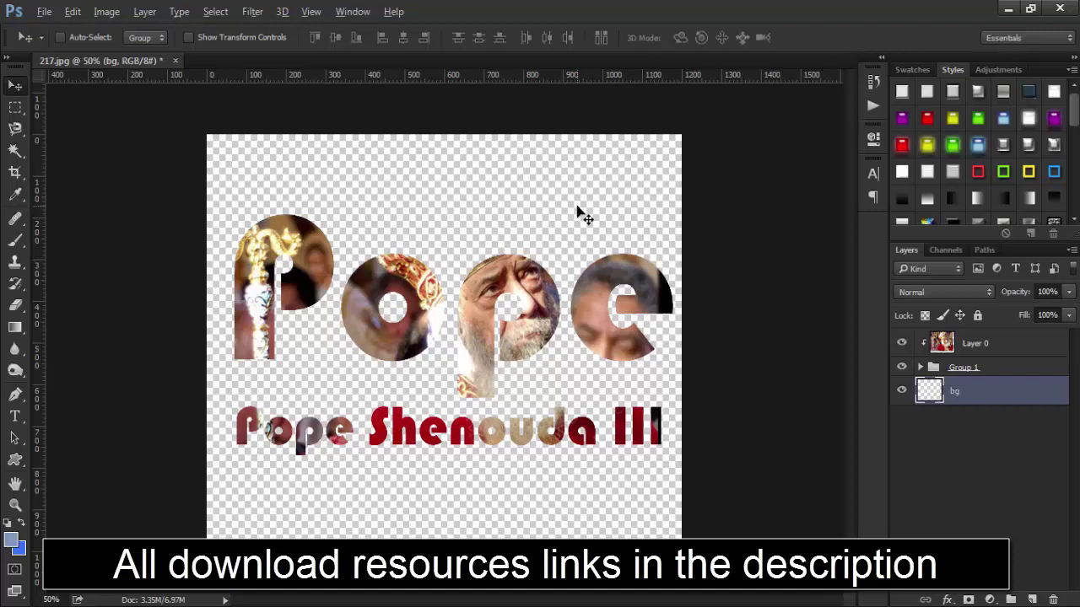
pyautogui.hotkey('alt', 'BackSpace')
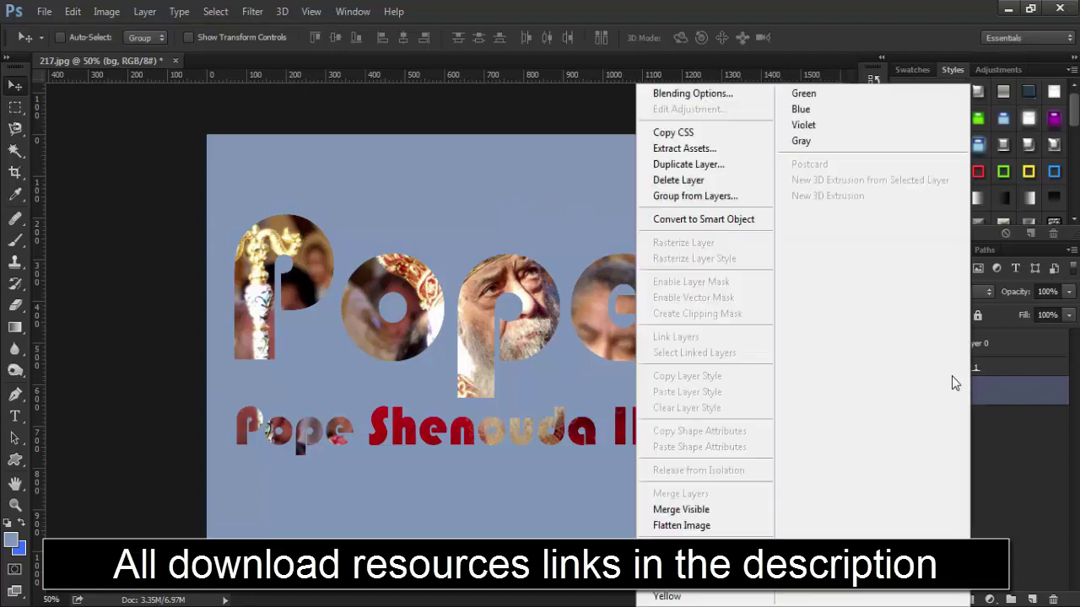
# - Give the bg layer a reversed radial Gradient Overlay at 150% scale
pyautogui.rightClick(961, 394)
pyautogui.click(706, 95)
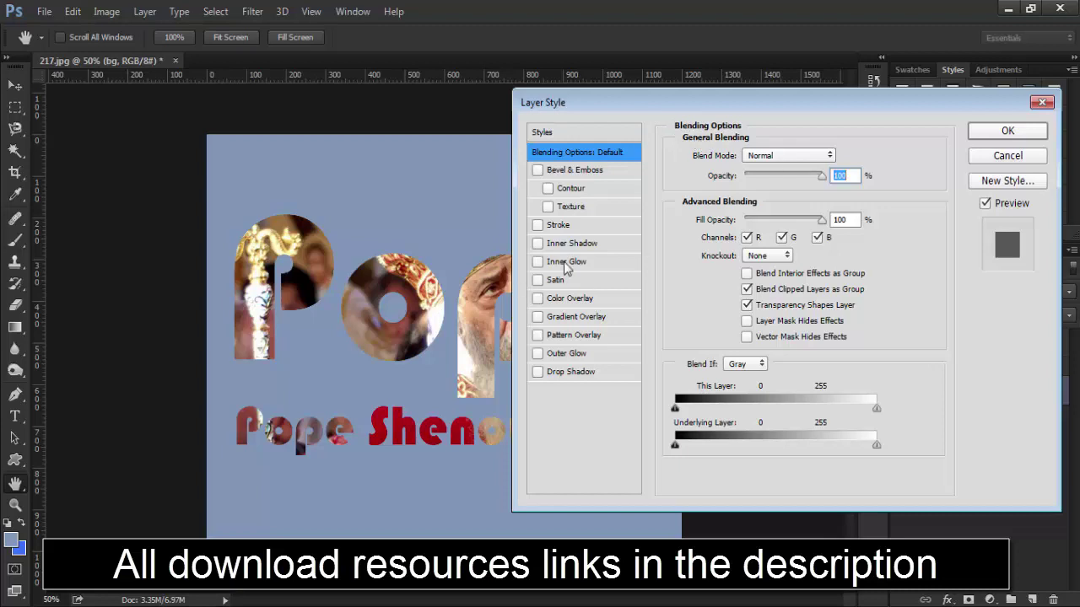
pyautogui.click(579, 317)
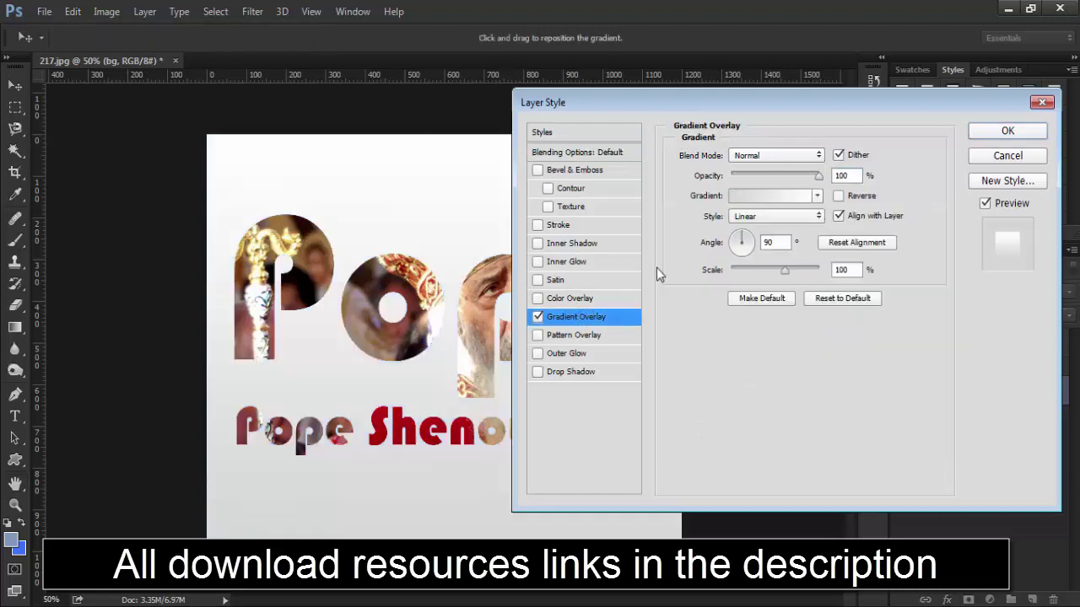
pyautogui.click(774, 217)
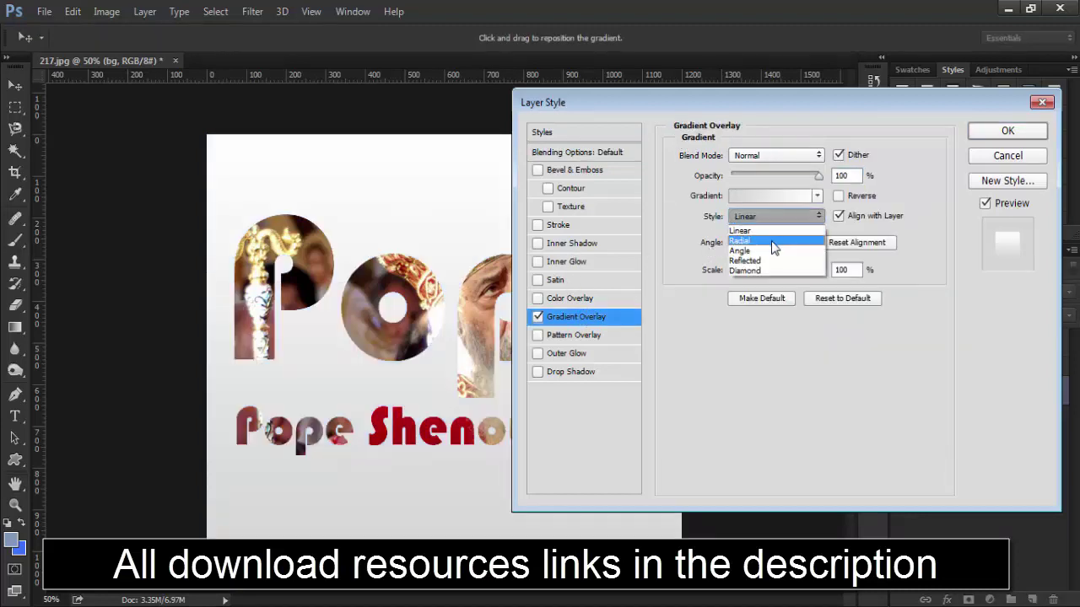
pyautogui.click(750, 235)
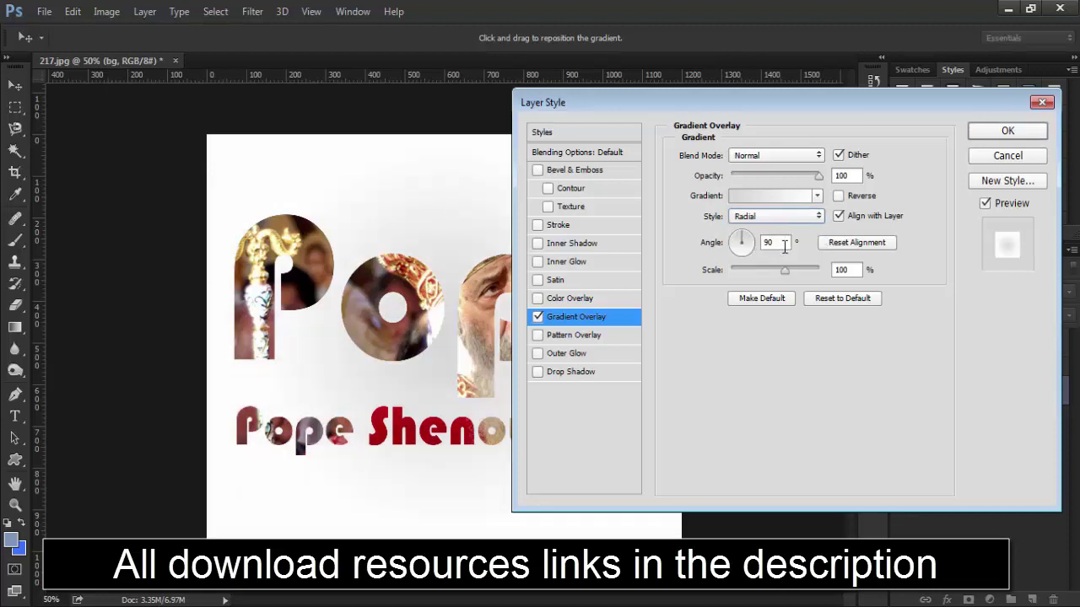
pyautogui.click(839, 196)
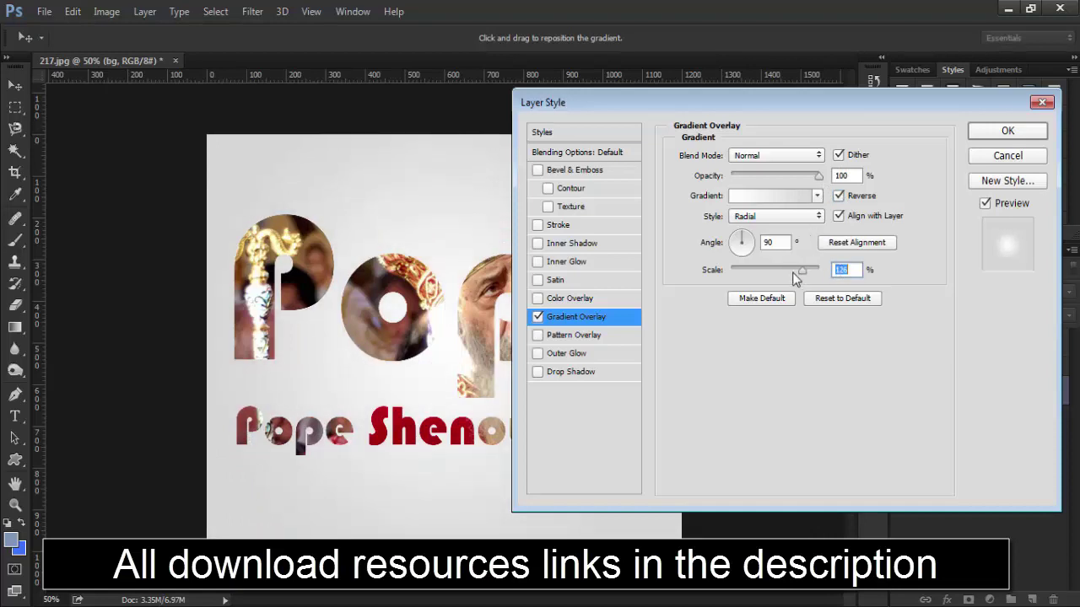
pyautogui.moveTo(793, 273); pyautogui.dragTo(822, 272)
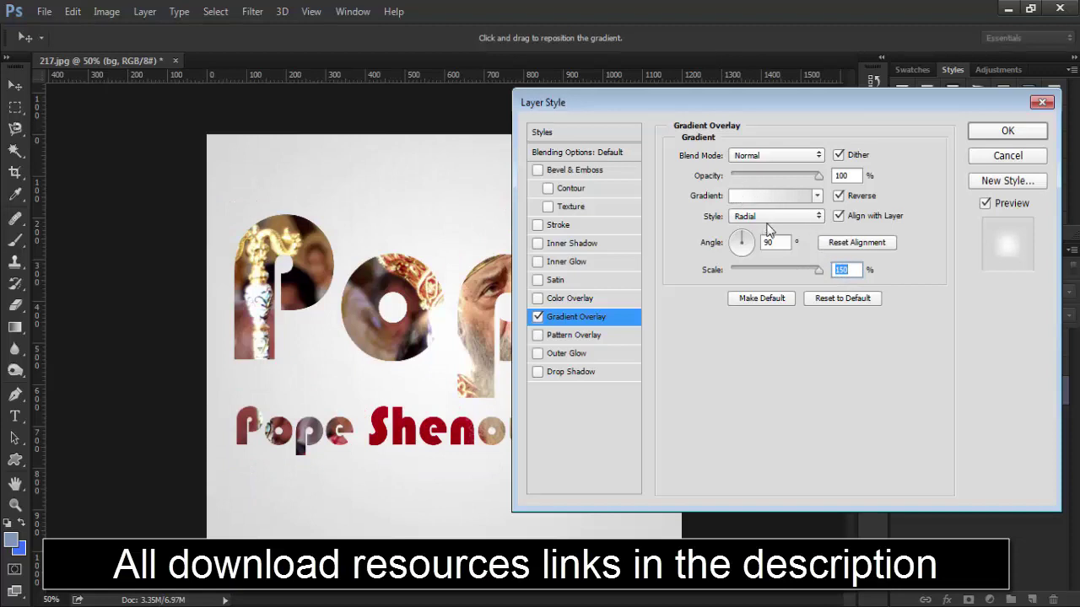
pyautogui.click(755, 199)
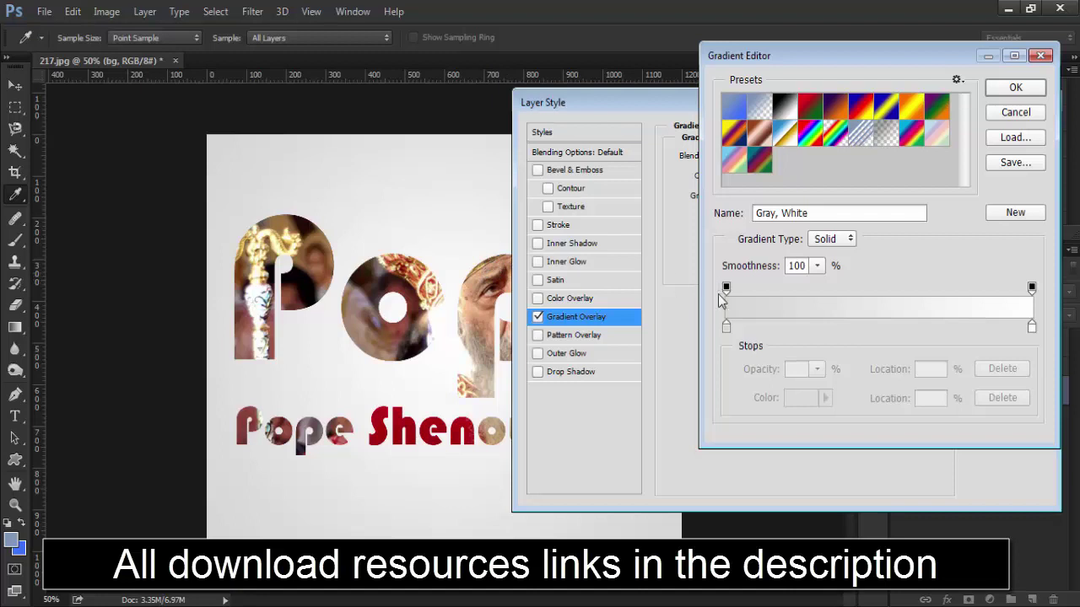
# - Set the gradient's left stop to a peach colour sampled from the canvas
pyautogui.click(726, 326)
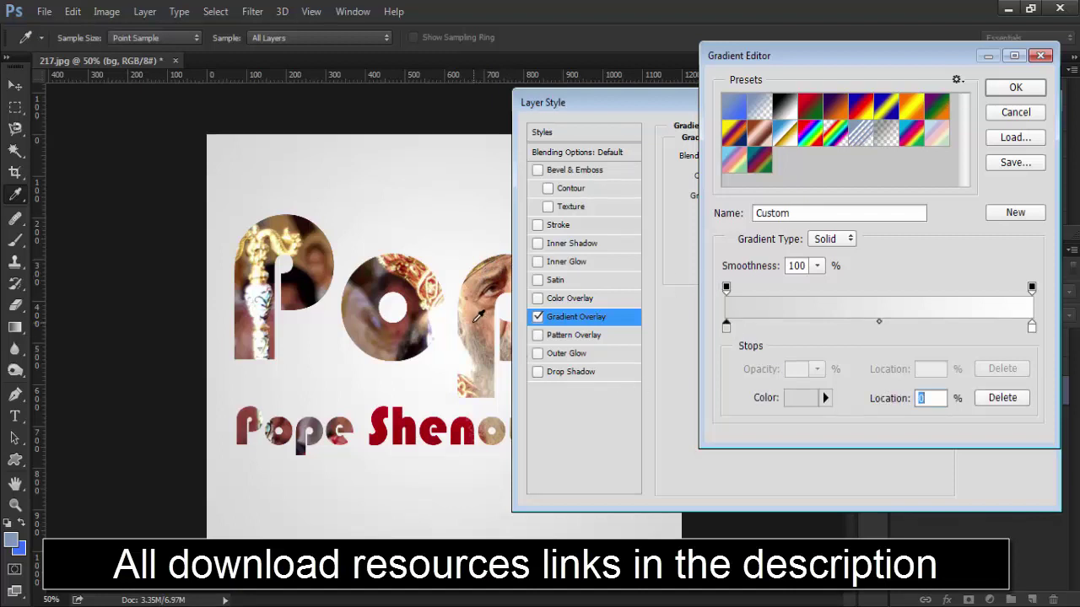
pyautogui.click(472, 316)
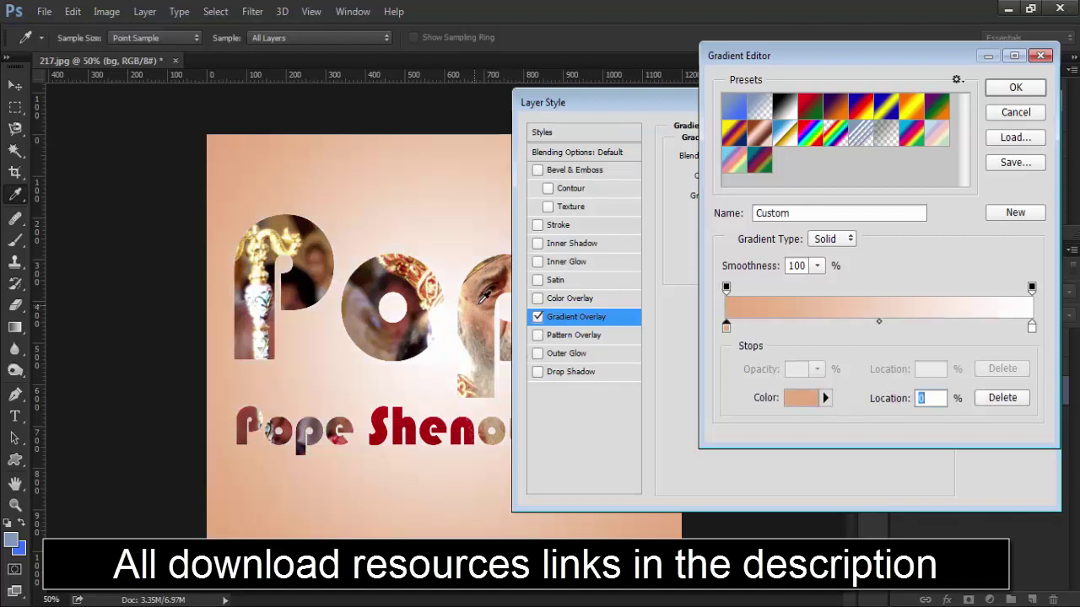
pyautogui.click(1028, 326)
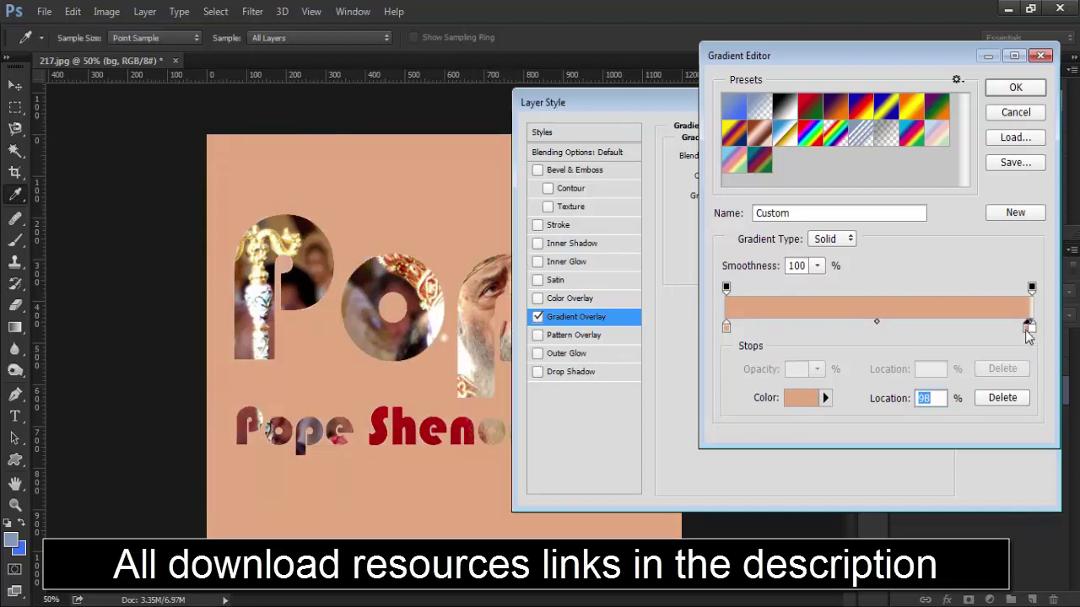
pyautogui.moveTo(1028, 327); pyautogui.dragTo(1029, 362)
# - Keep the right gradient stop white and confirm the peach-to-white gradient
pyautogui.click(1032, 328)
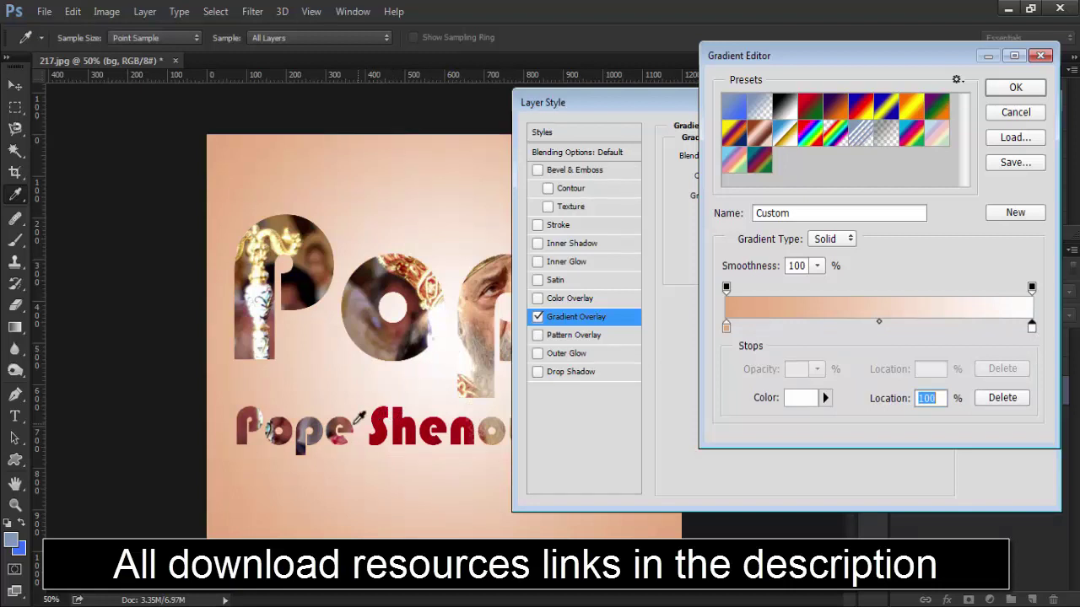
pyautogui.click(307, 422)
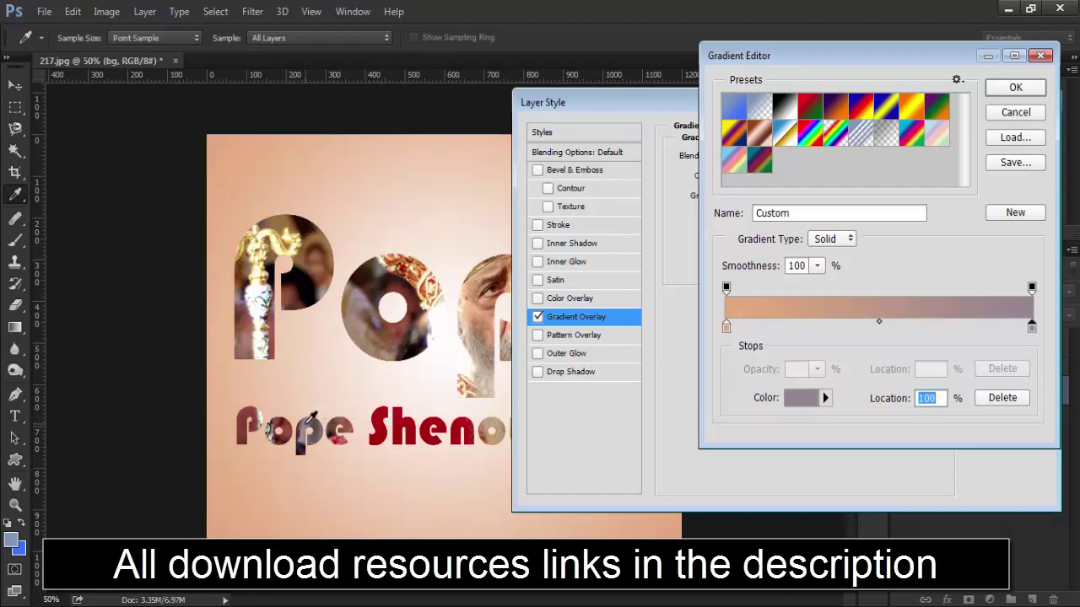
pyautogui.click(435, 318)
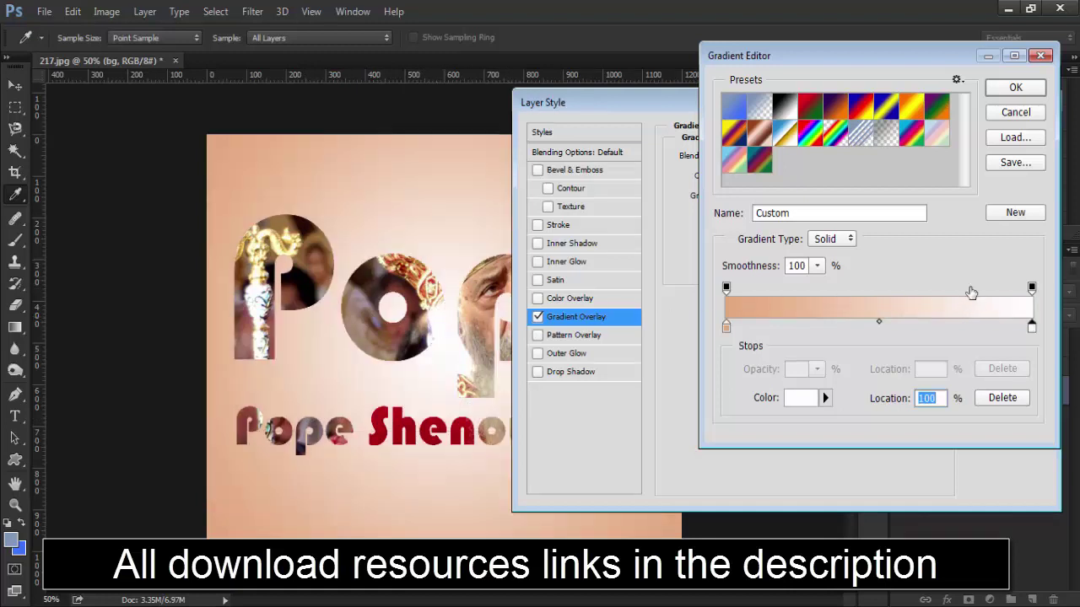
pyautogui.click(1001, 91)
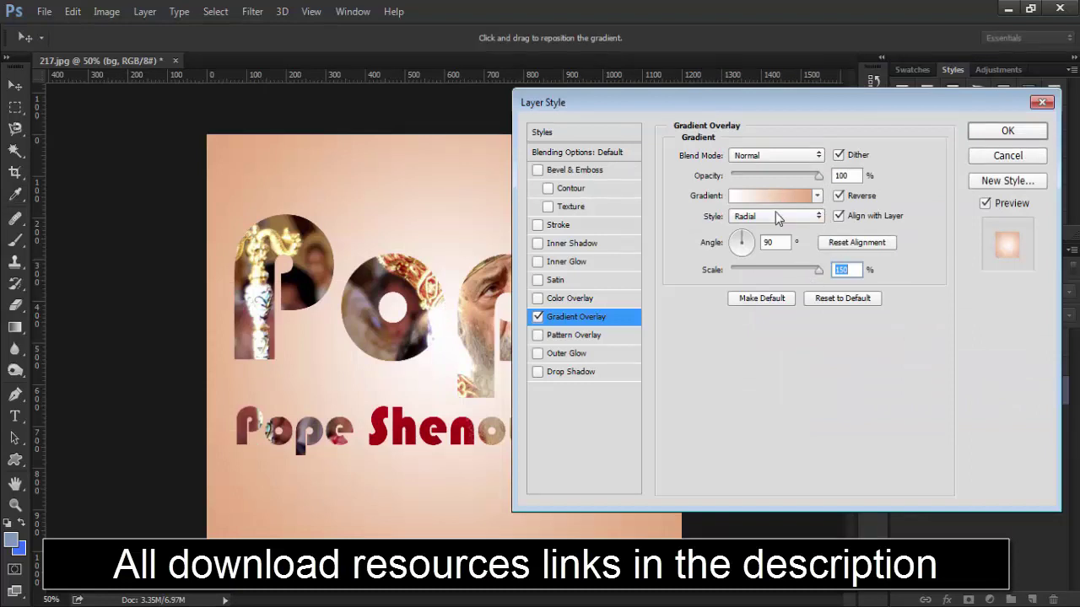
# - Set the Gradient Overlay angle to 0° and apply the layer style to the bg layer
pyautogui.moveTo(727, 102); pyautogui.dragTo(810, 260)
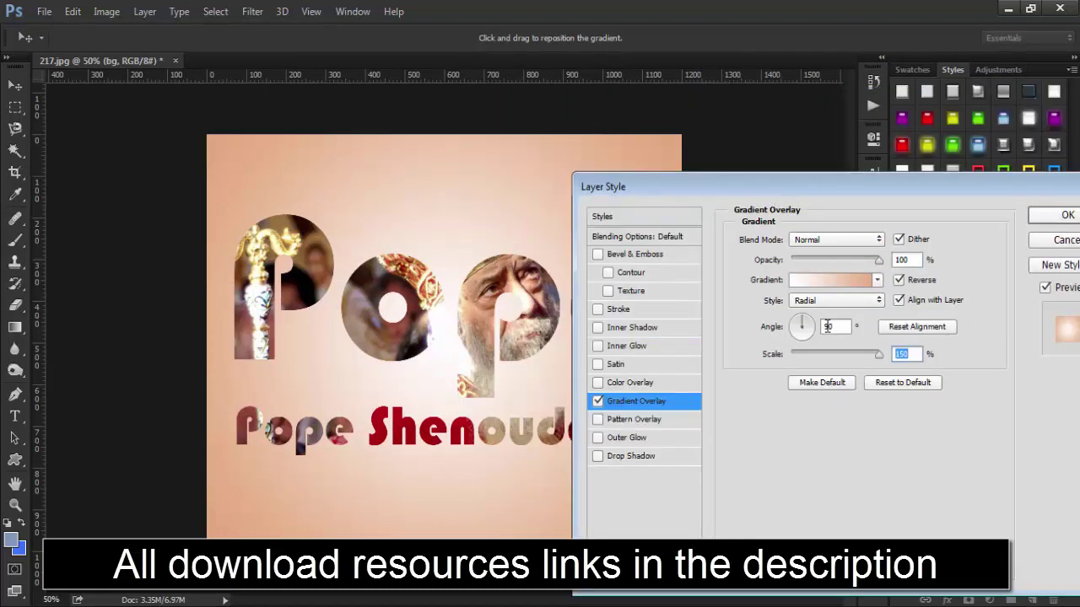
pyautogui.click(827, 327)
pyautogui.write('45')
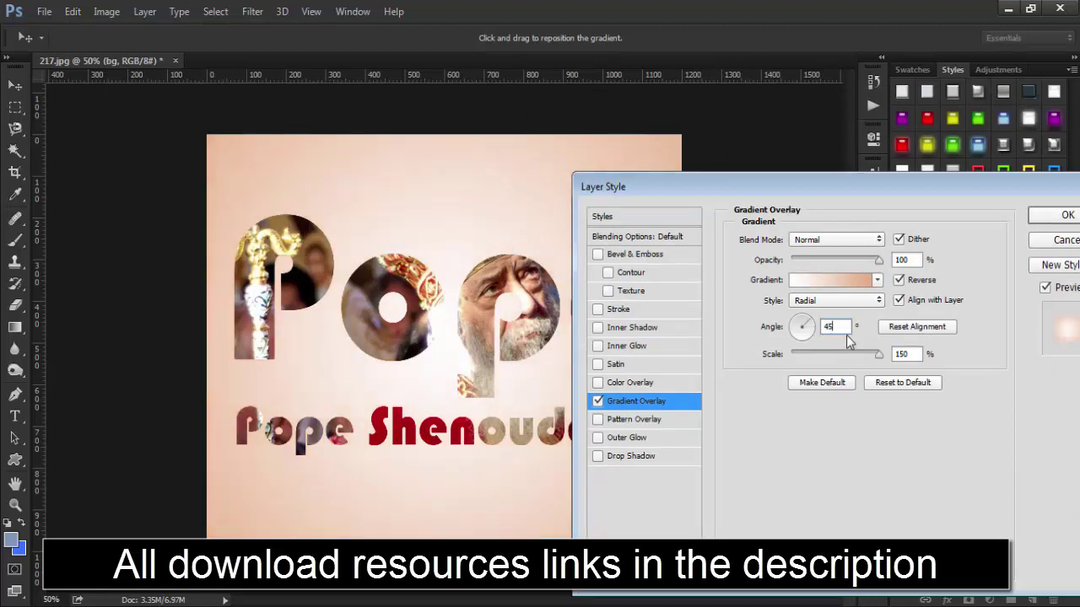
pyautogui.press('BackSpace')
pyautogui.press('BackSpace')
pyautogui.write('0')
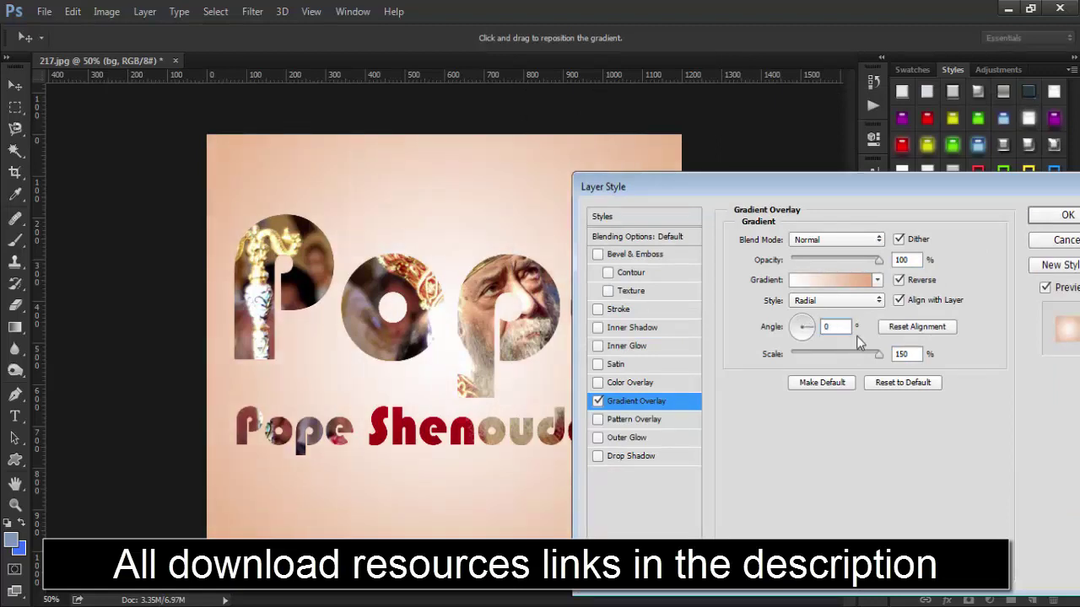
pyautogui.click(1051, 218)
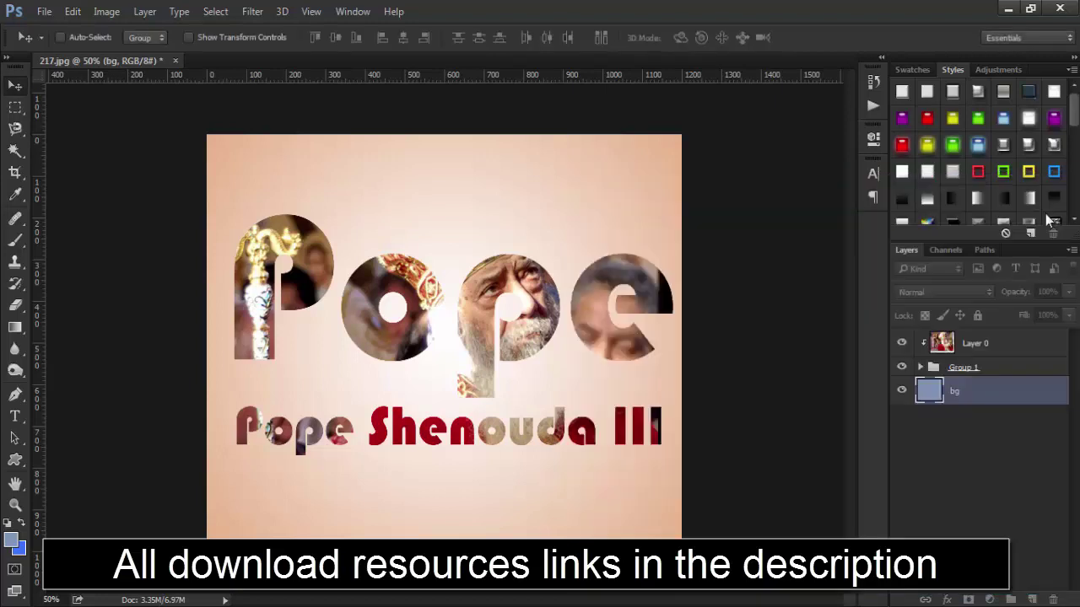